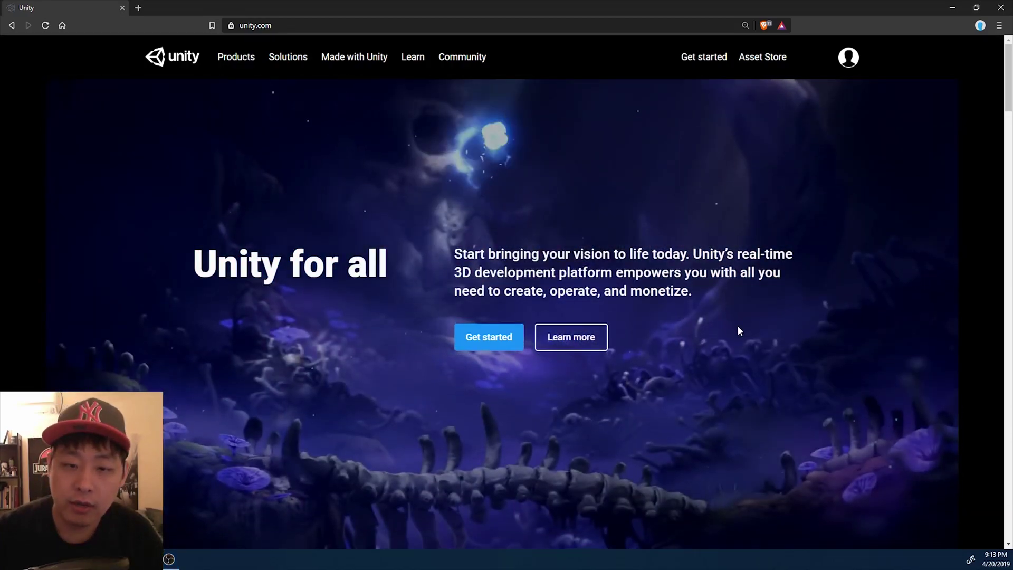
Accept the Unity Personal eligibility terms and save the UnityHubSetup installer to the Desktop
left_click(475, 337)
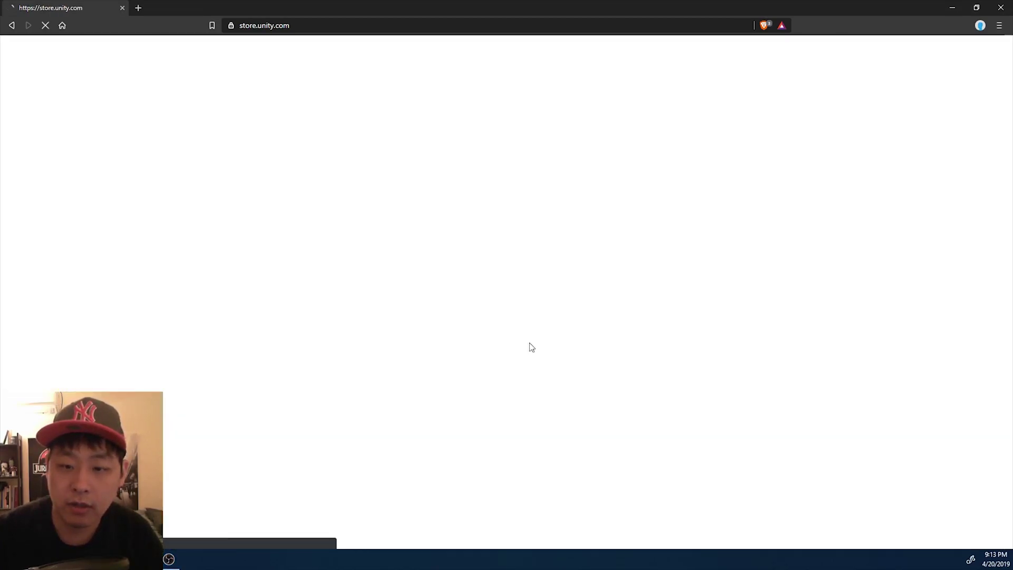
scroll(644, 341, "down", 2)
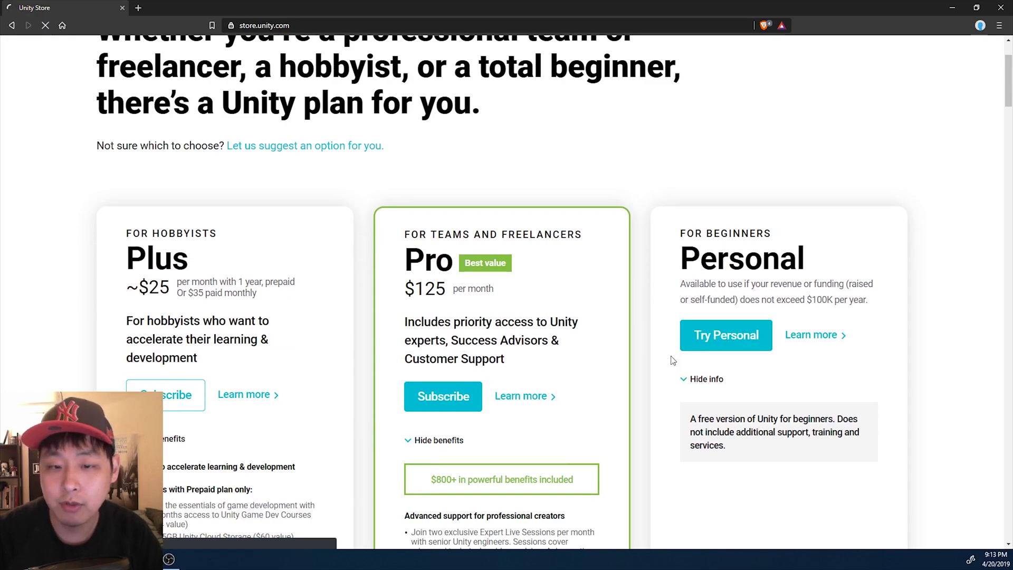
scroll(211, 364, "down", 1)
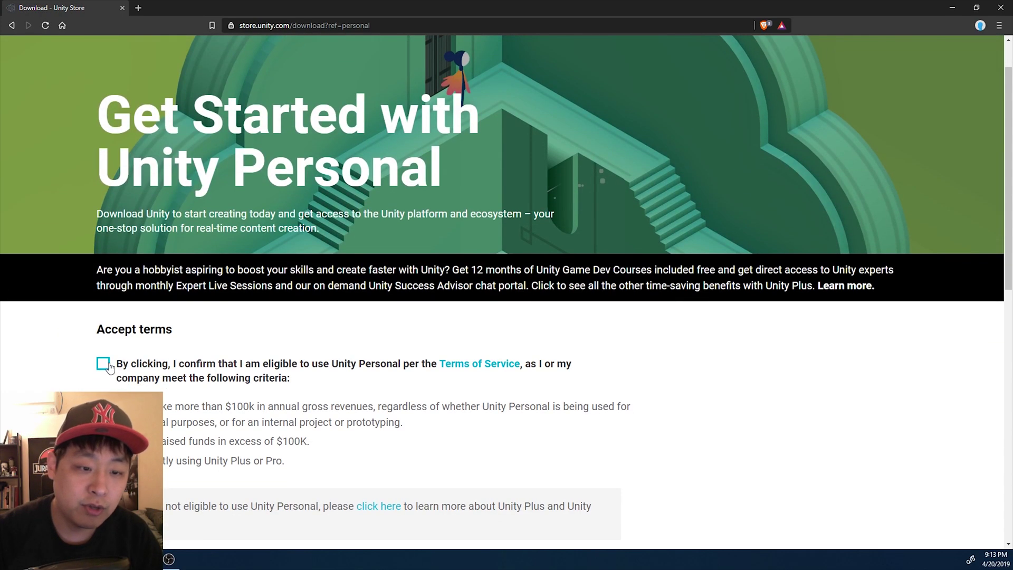
left_click(103, 364)
scroll(333, 378, "down", 4)
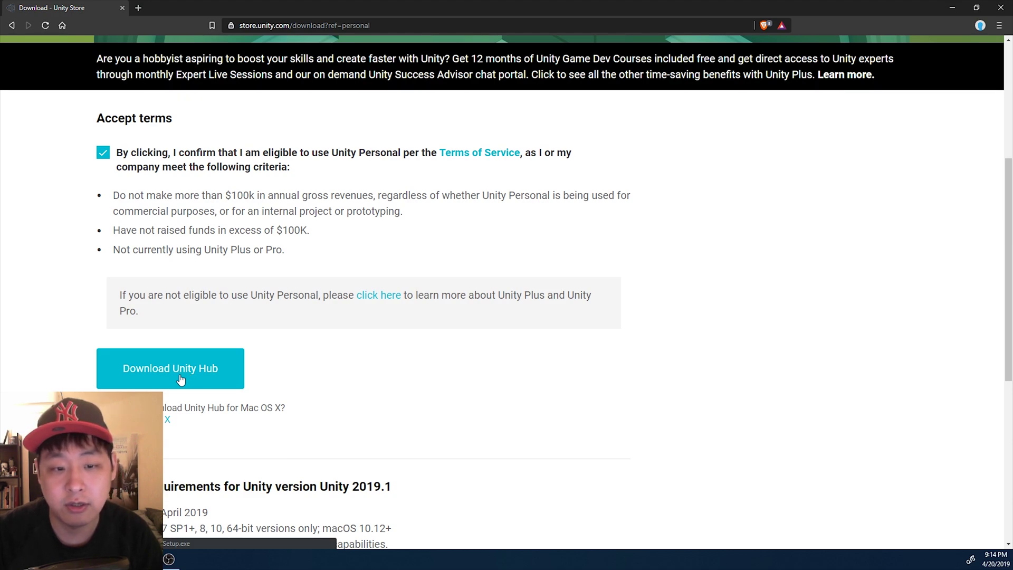
left_click(180, 379)
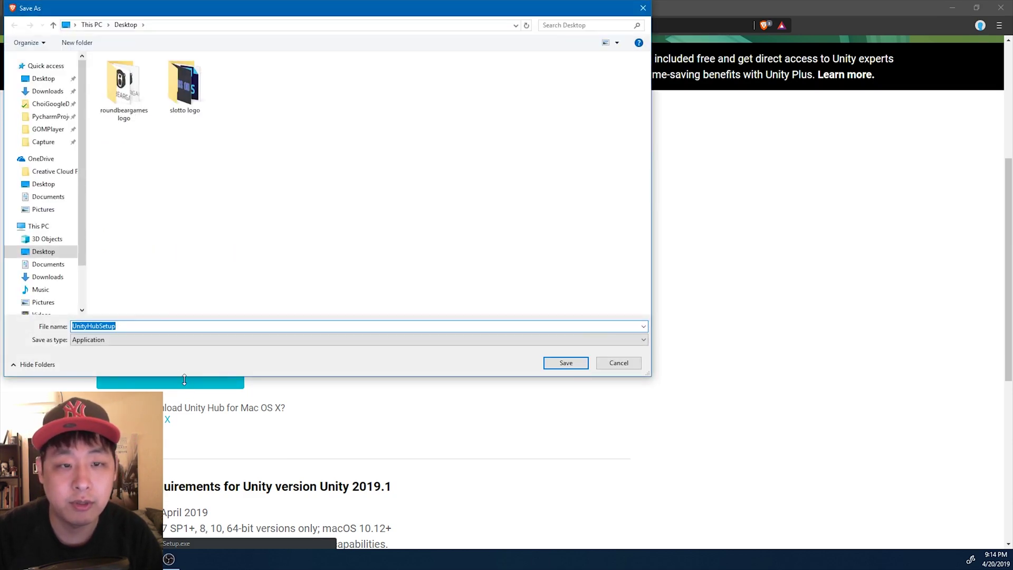
left_click(576, 363)
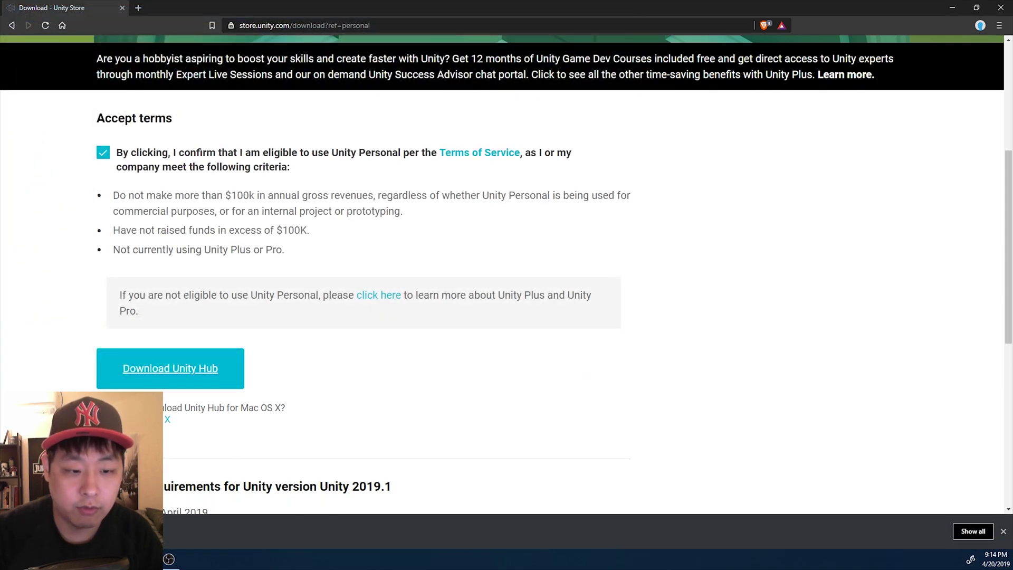
Install Unity Hub 1.6.1 to the D: drive instead of C: and launch it
left_click(79, 533)
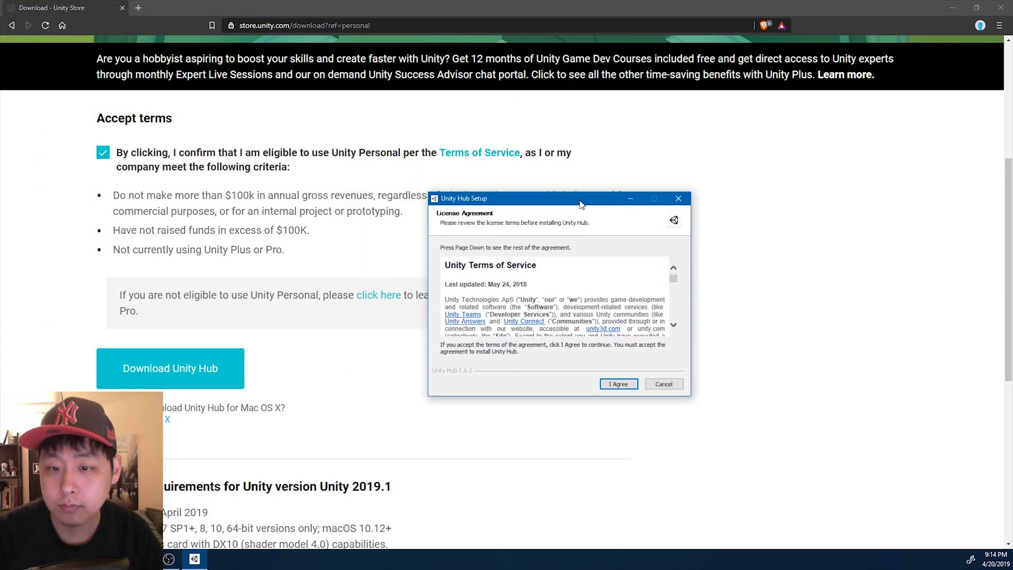
left_click(612, 384)
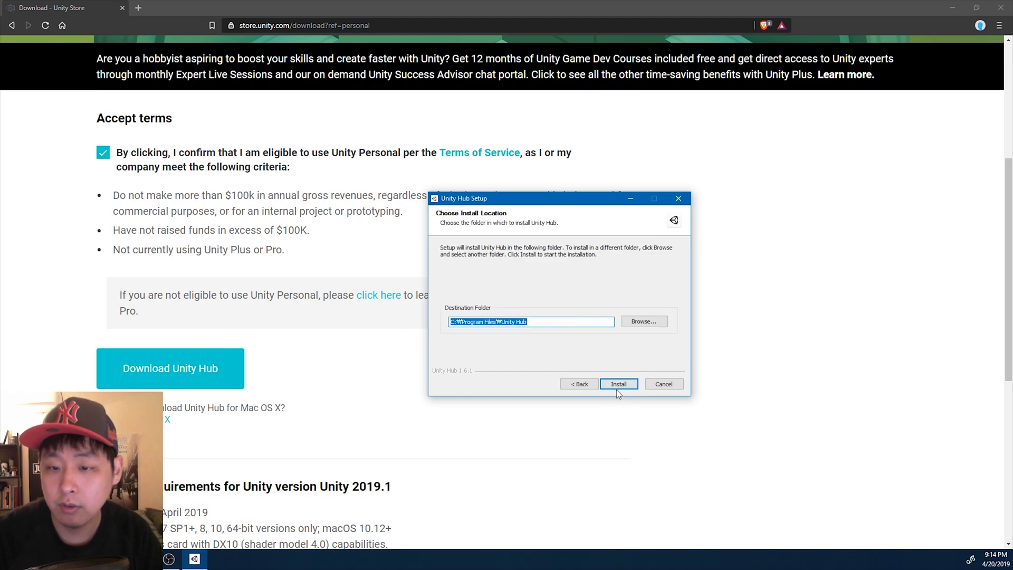
left_click(457, 321)
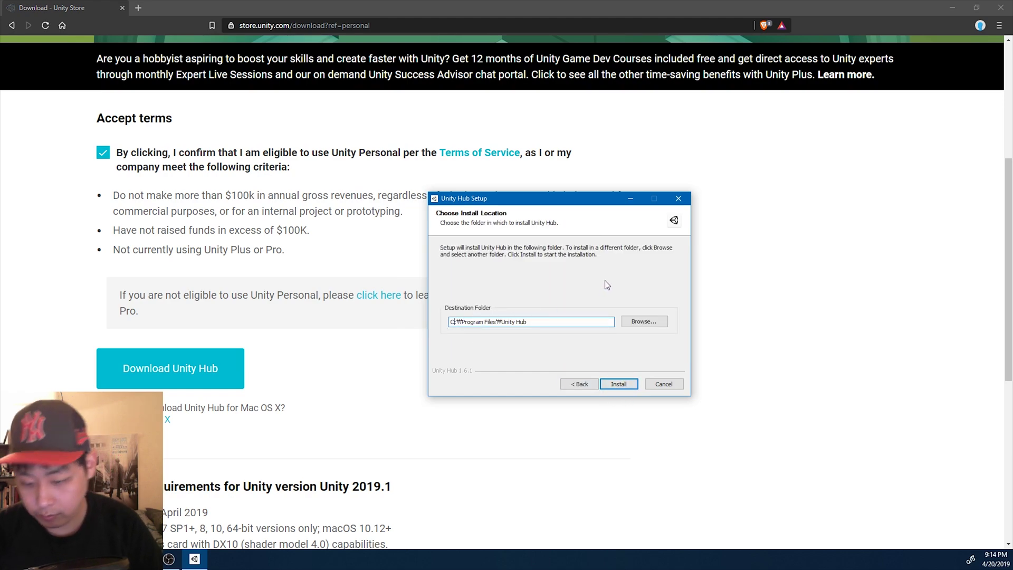
key("BackSpace")
type("d:")
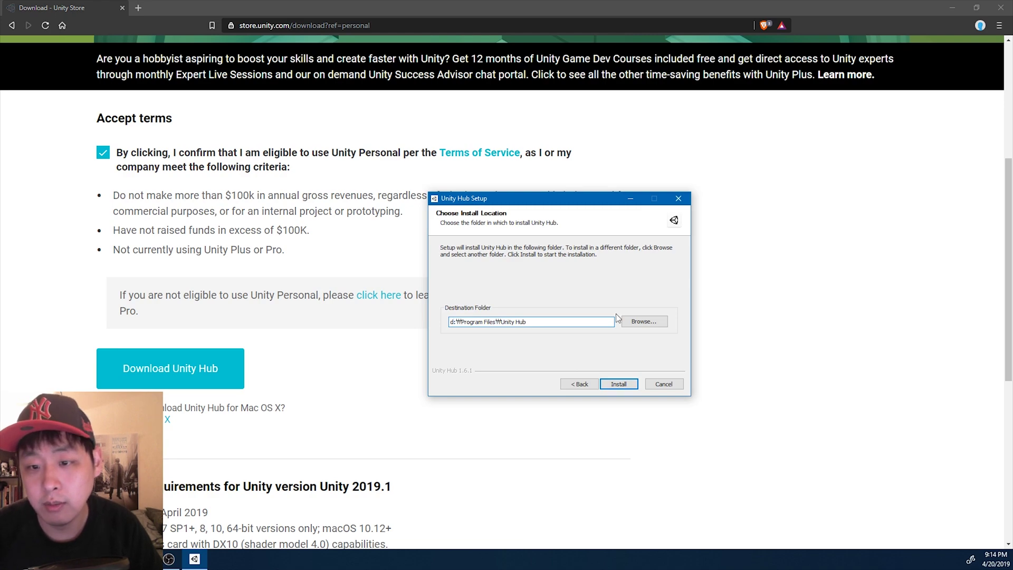
left_click(620, 384)
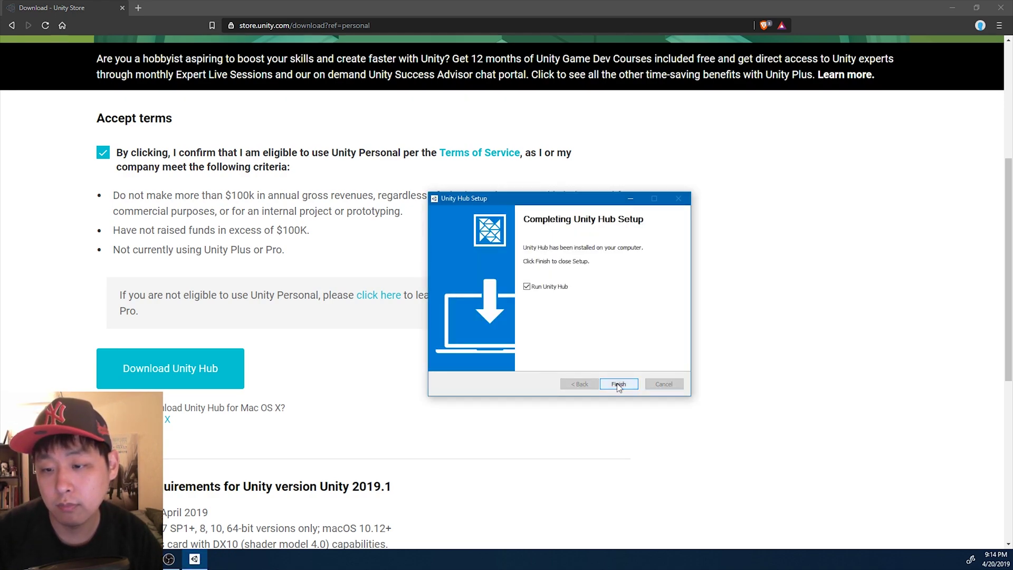
left_click(618, 384)
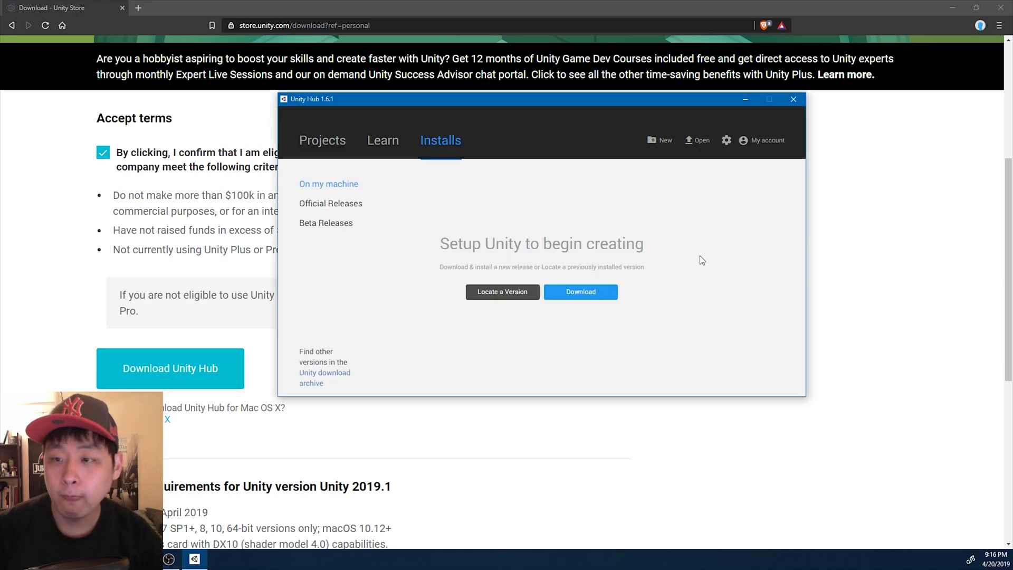
Set the editor install location to a newly created D:\UnityInstalls folder
left_click(727, 140)
left_click(662, 278)
scroll(404, 280, "down", 3)
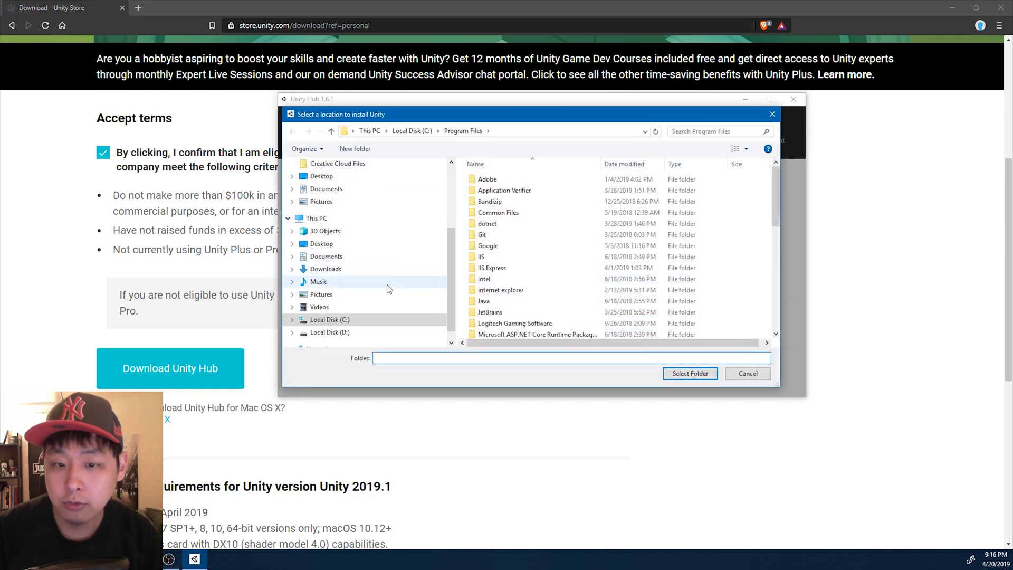
right_click(653, 244)
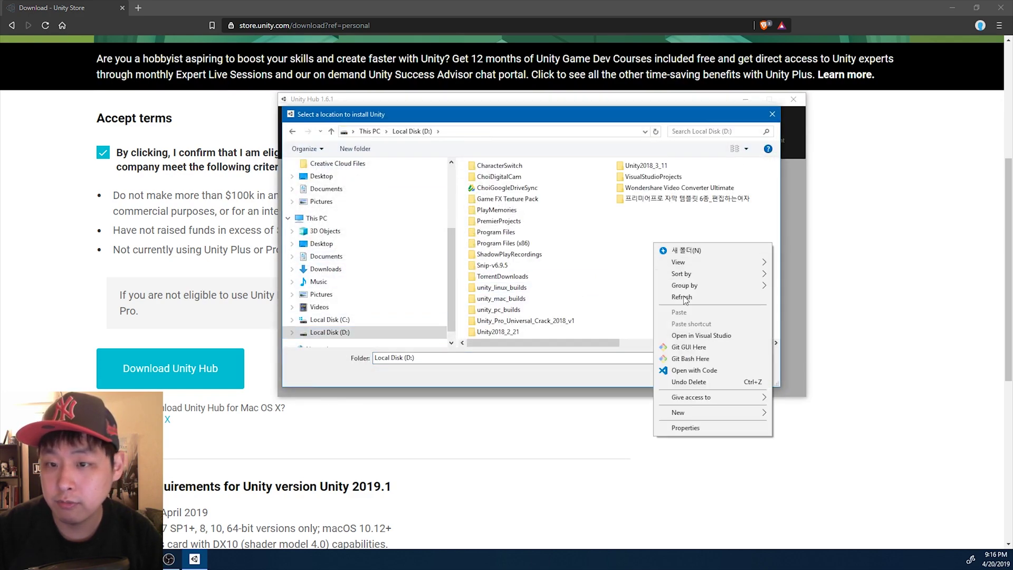
mouse_move(698, 414)
left_click(797, 414)
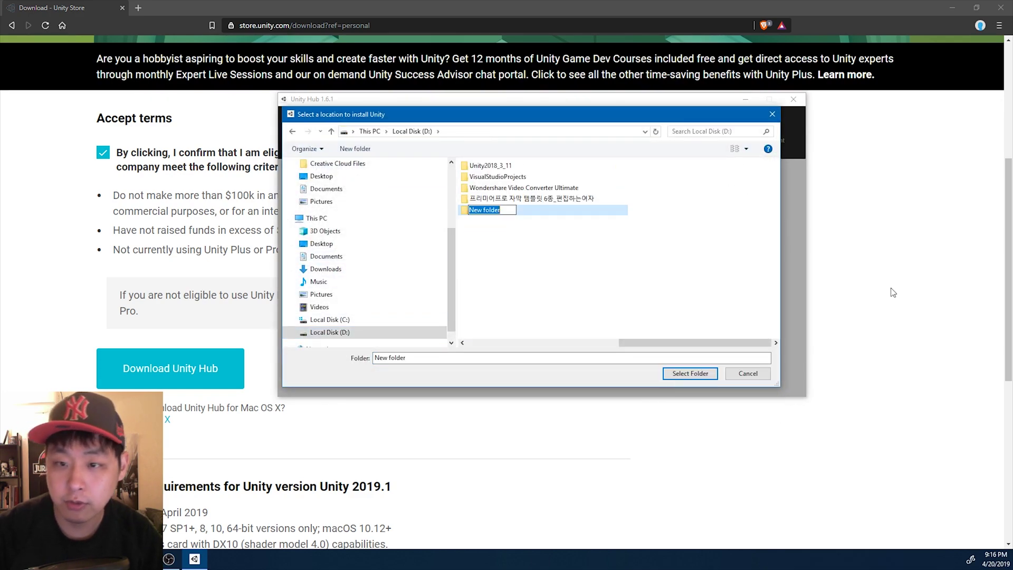
type("Unity")
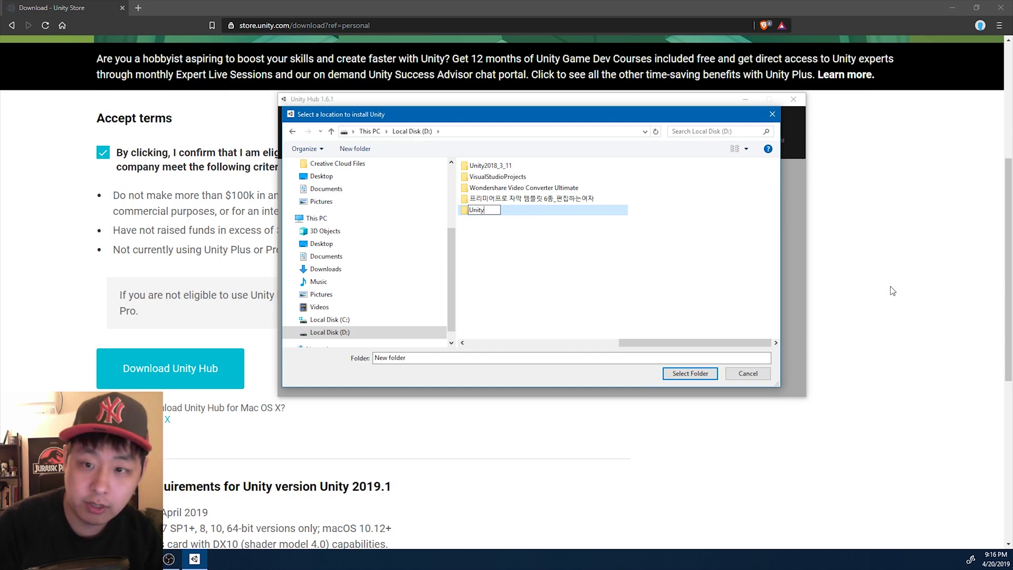
type("Installs")
key("Return")
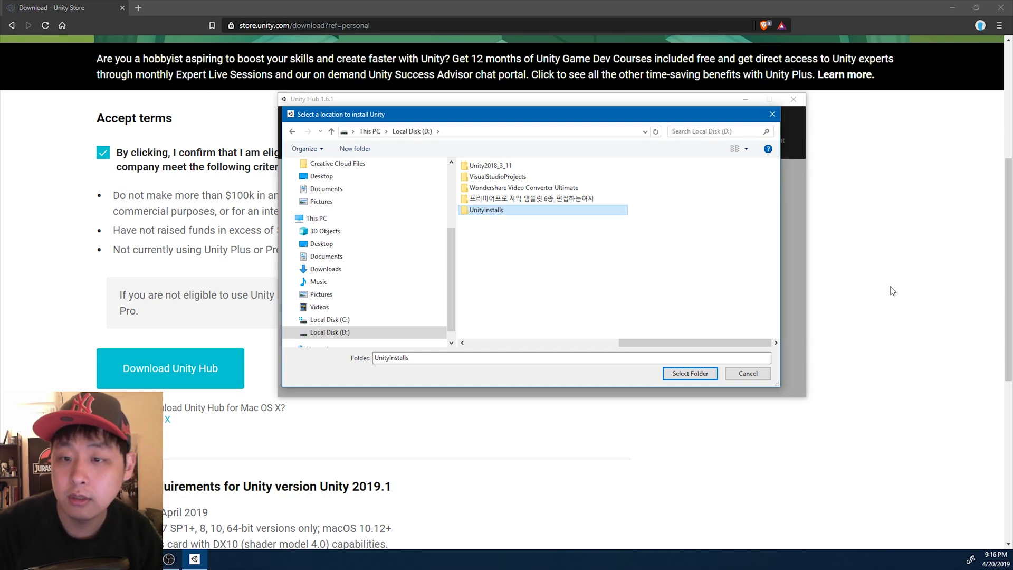
left_click(692, 373)
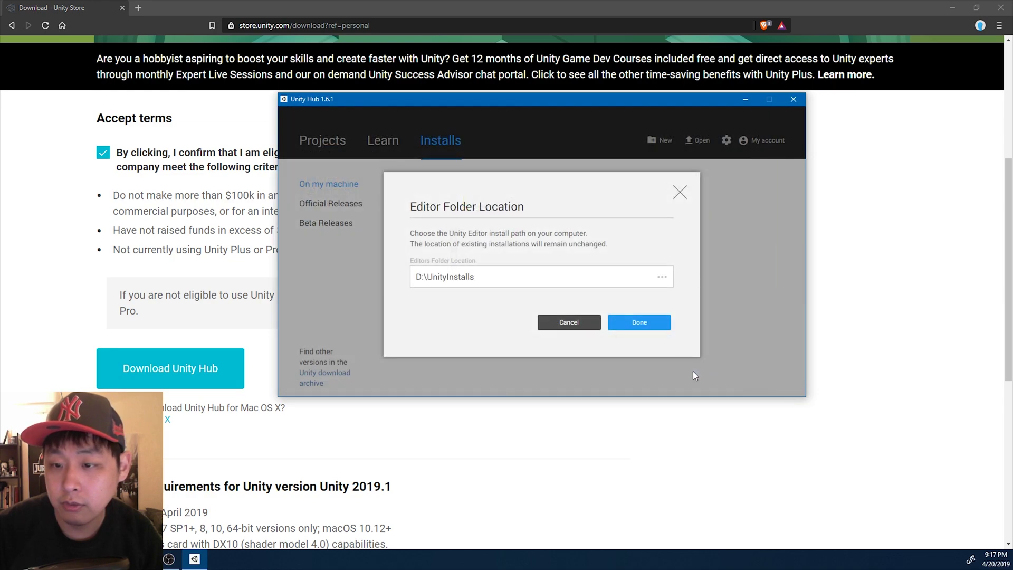
left_click(633, 328)
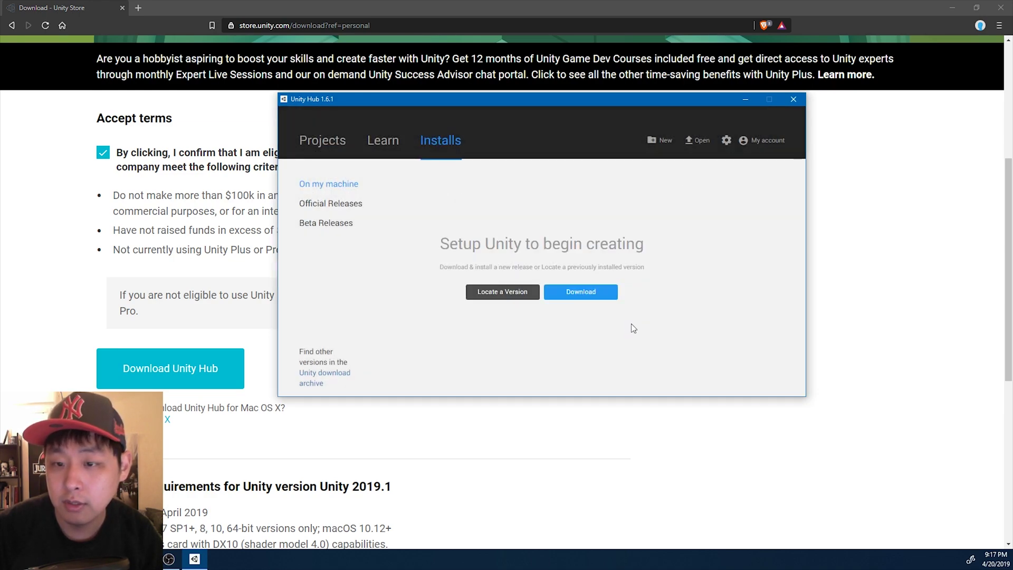
Begin installing Unity 2019.1.0f2 from the Official Releases list
left_click(357, 213)
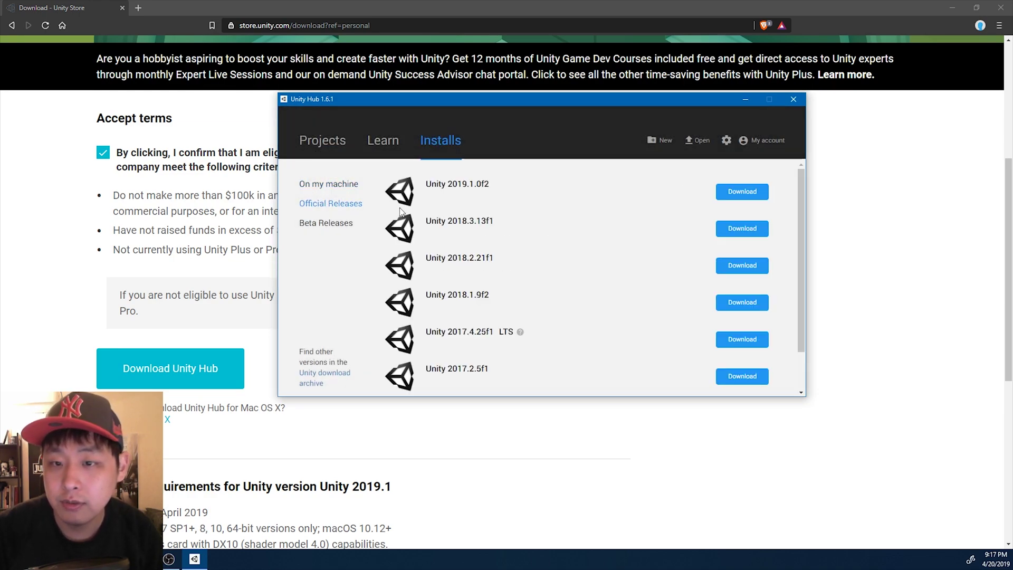
scroll(519, 228, "down", 2)
scroll(519, 230, "up", 1)
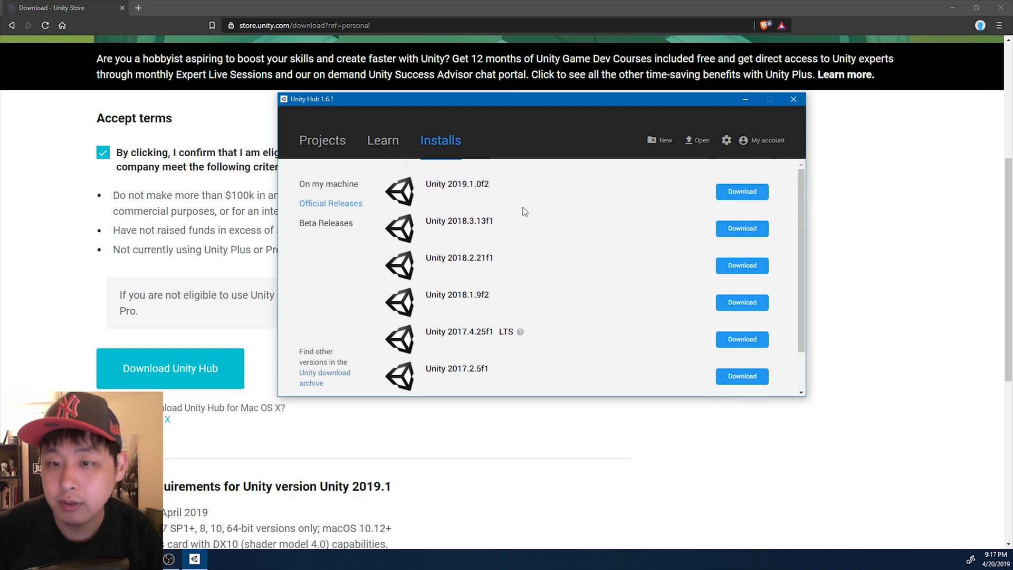
left_click(732, 195)
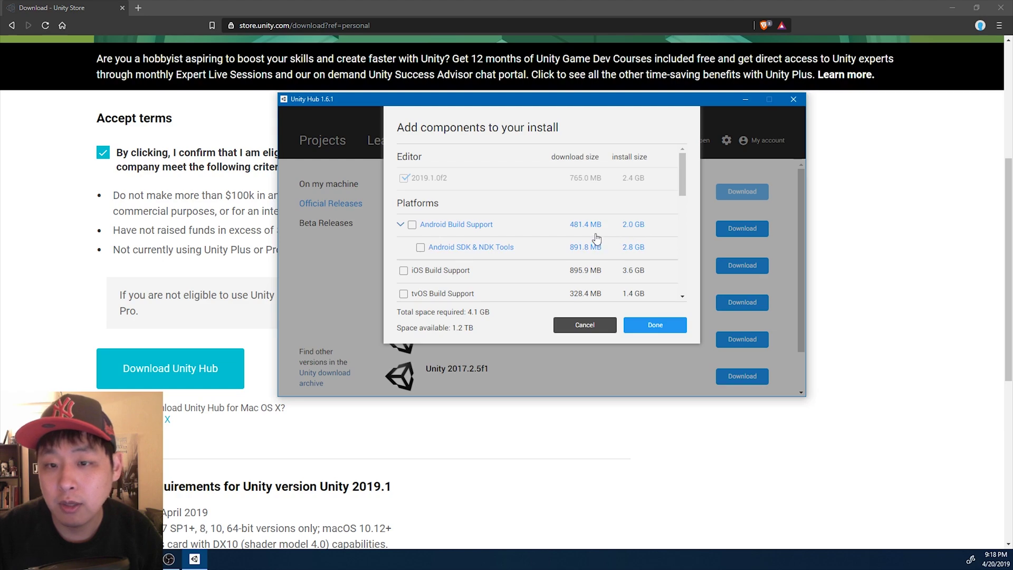
Add Android Build Support with SDK & NDK Tools, plus iOS, Linux and Mac (Mono) build support
left_click(413, 225)
left_click(421, 248)
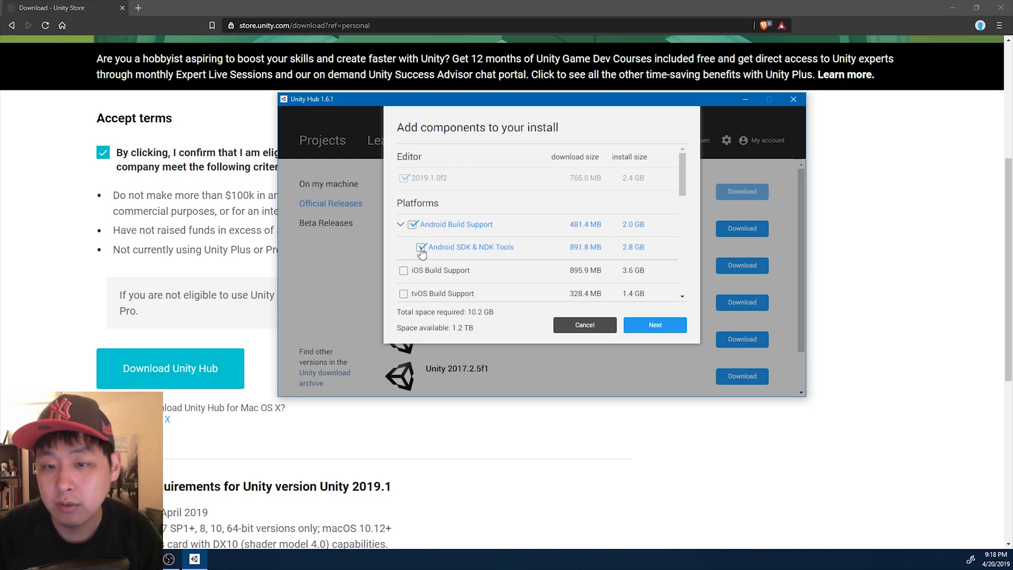
left_click(403, 271)
scroll(476, 267, "down", 1)
scroll(476, 268, "down", 1)
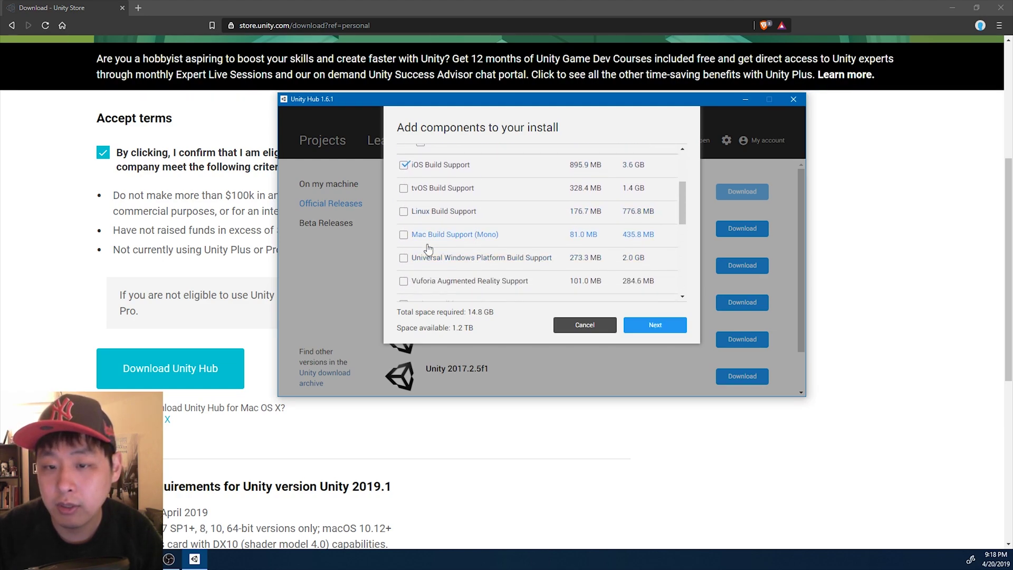
left_click(475, 212)
left_click(490, 236)
Add Universal Windows Platform and Windows (IL2CPP) build support, then continue to the license terms
scroll(490, 242, "down", 4)
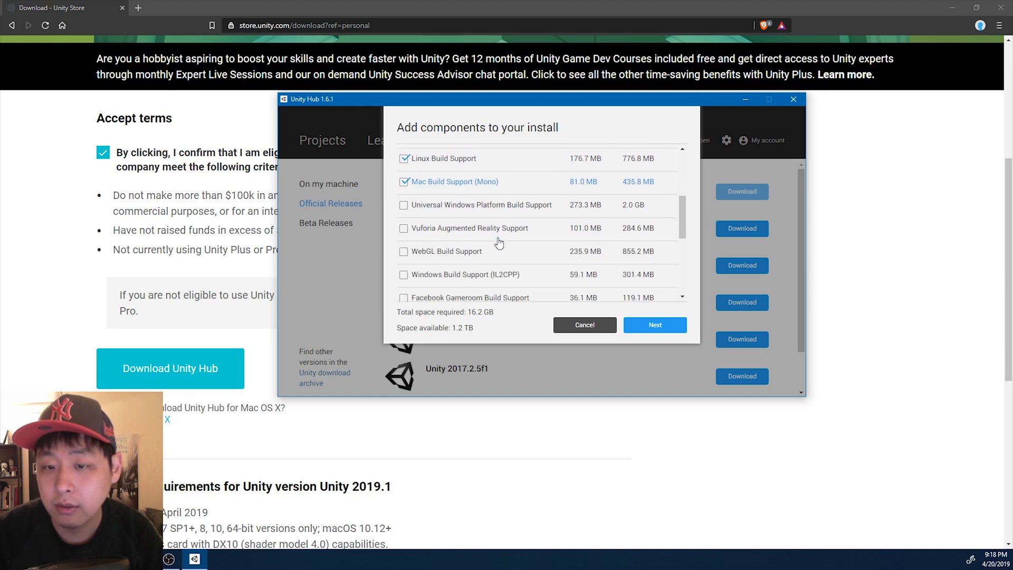
scroll(449, 222, "up", 1)
scroll(434, 194, "up", 1)
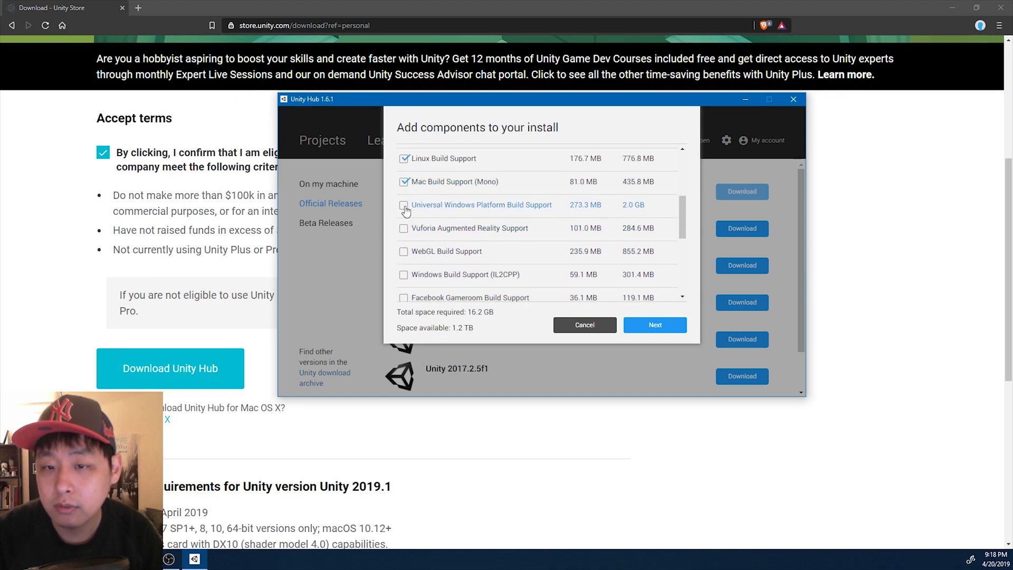
left_click(404, 205)
scroll(407, 227, "down", 2)
left_click(404, 222)
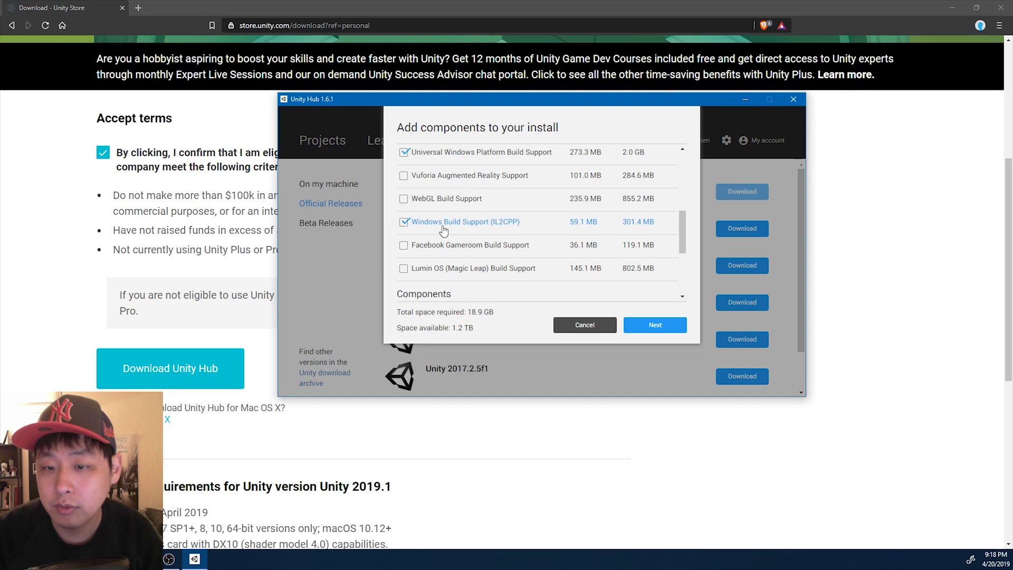
scroll(514, 231, "down", 6)
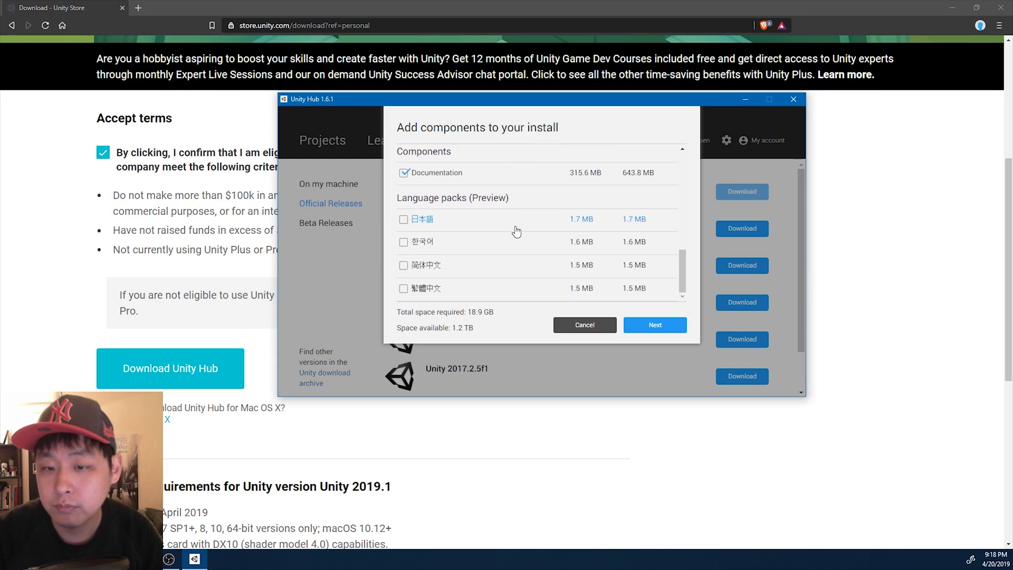
scroll(516, 231, "up", 10)
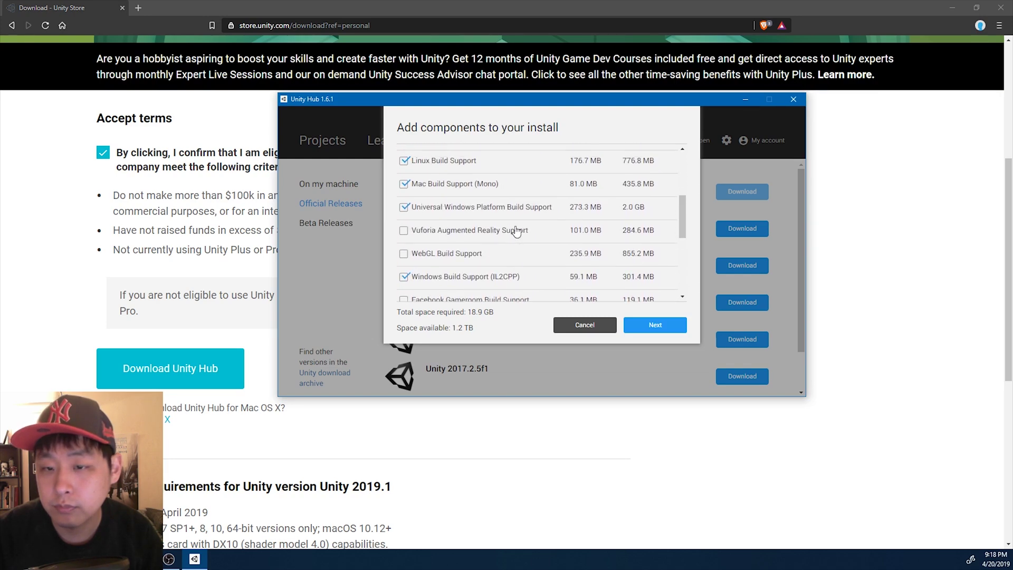
left_click(640, 329)
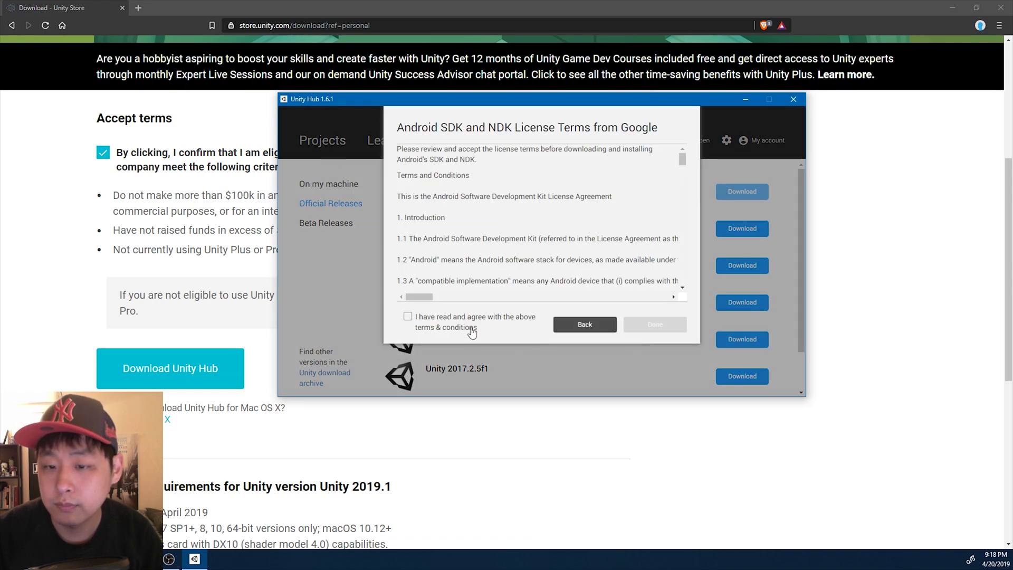
Agree to the Android SDK and NDK terms so the 2019.1.0f2 download starts
left_click(463, 321)
left_click(653, 329)
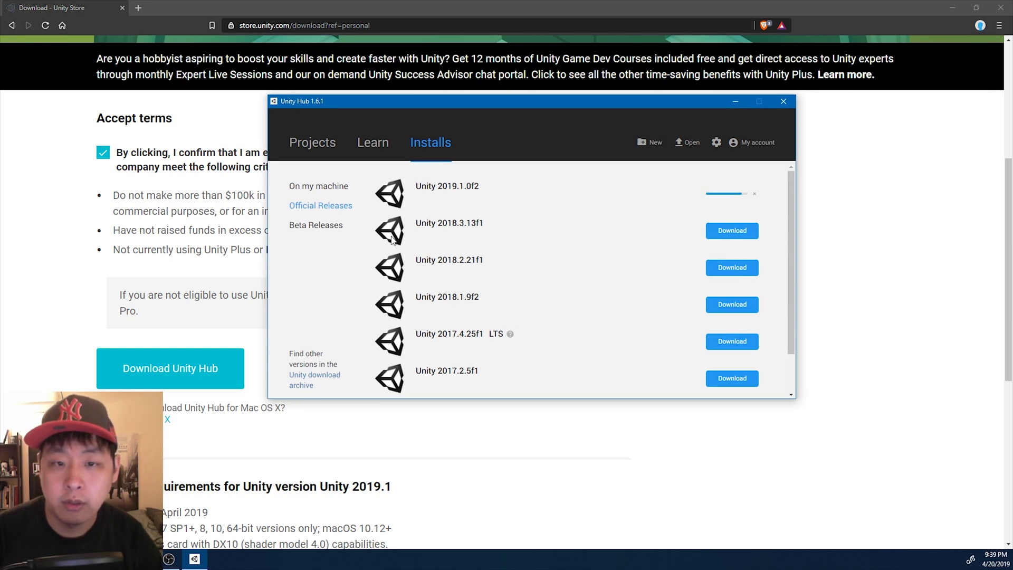
Locate the existing Unity 2018.3.11f1 editor in D:\Unity2018_3_11\Editor and add it to the installs
left_click(324, 189)
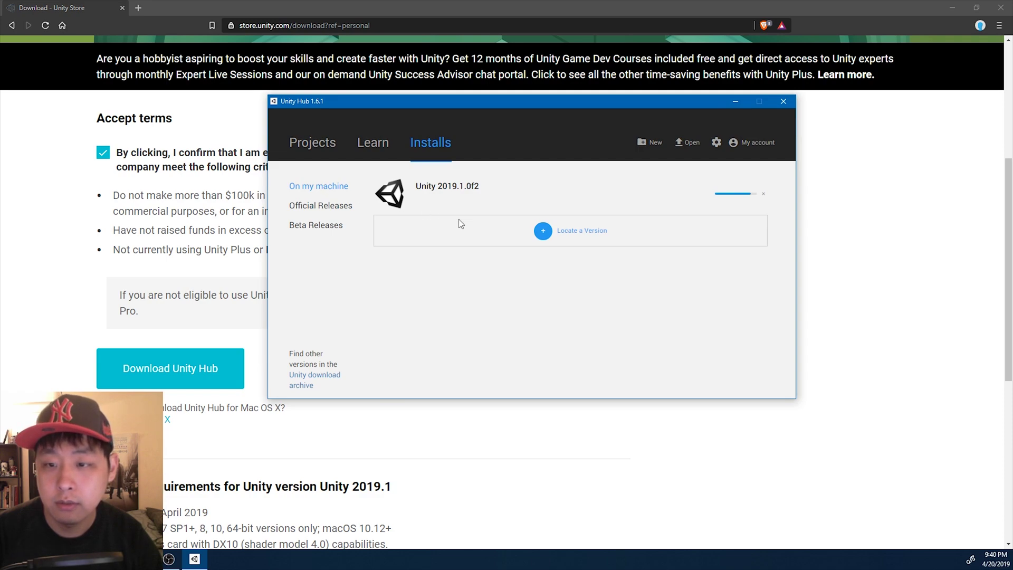
left_click(545, 237)
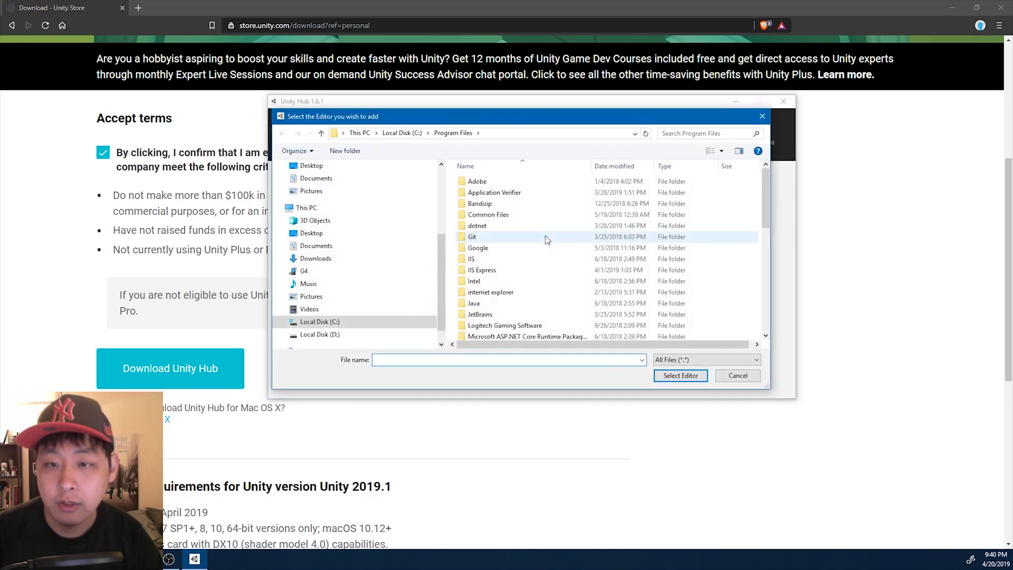
scroll(350, 306, "down", 1)
left_click(343, 321)
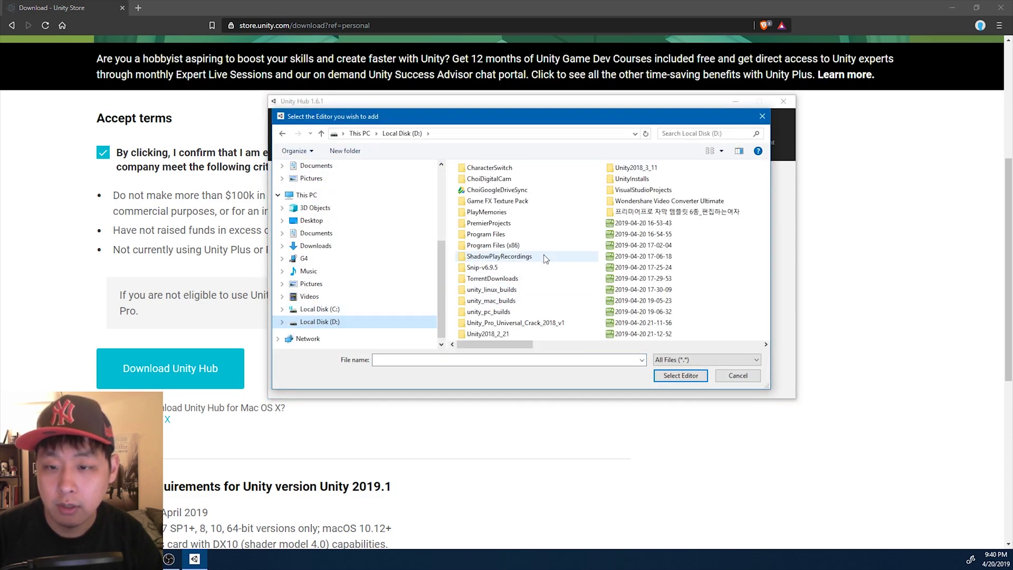
scroll(545, 257, "down", 4)
scroll(546, 257, "up", 4)
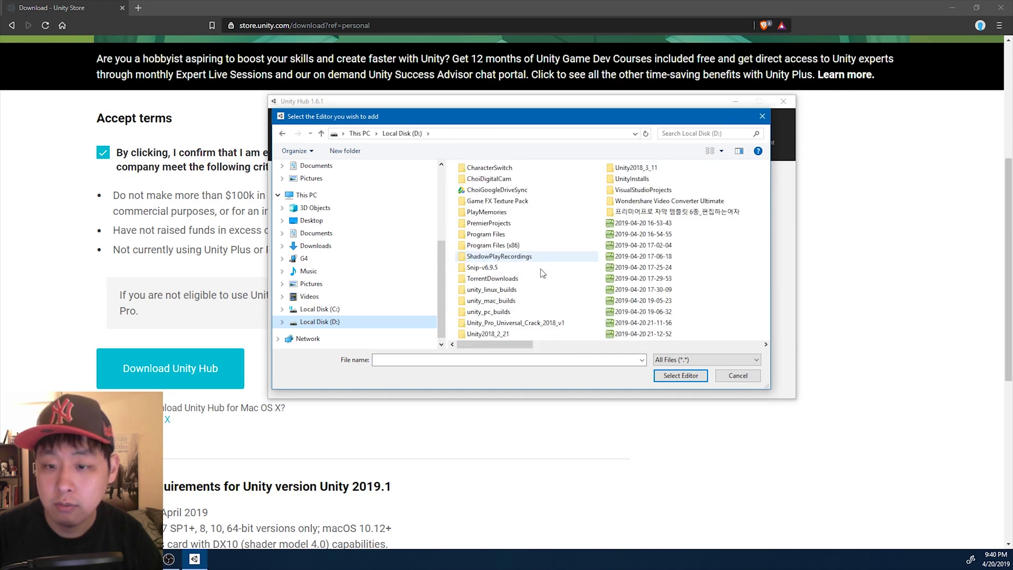
scroll(621, 174, "down", 1)
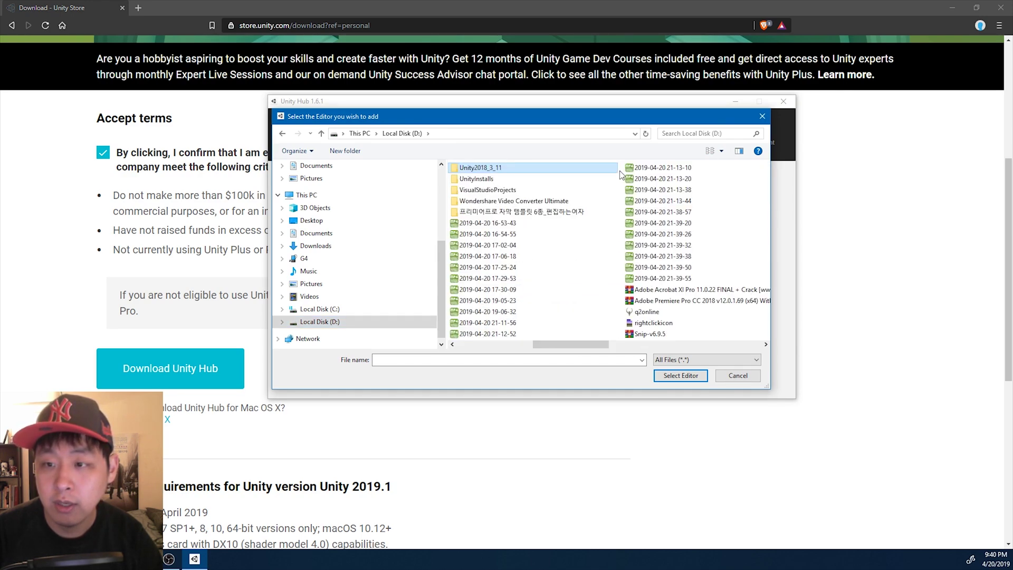
double_click(504, 168)
double_click(489, 181)
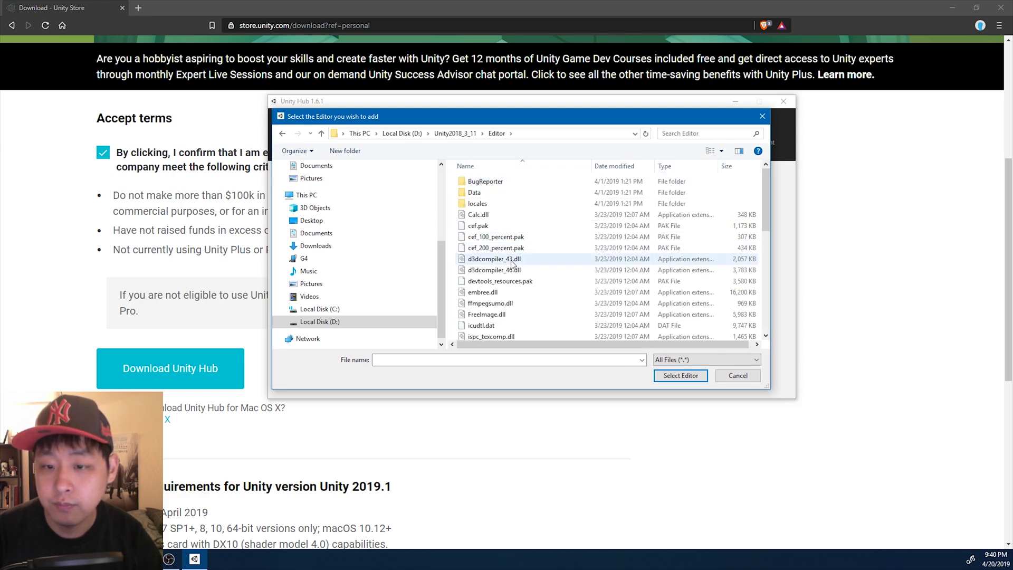
scroll(512, 264, "down", 7)
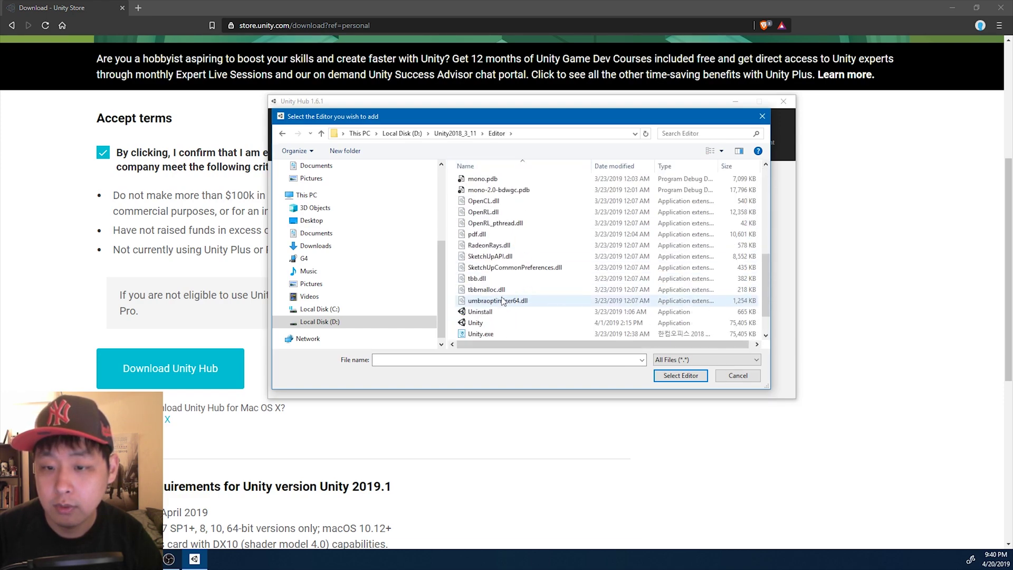
scroll(503, 301, "down", 1)
left_click(488, 289)
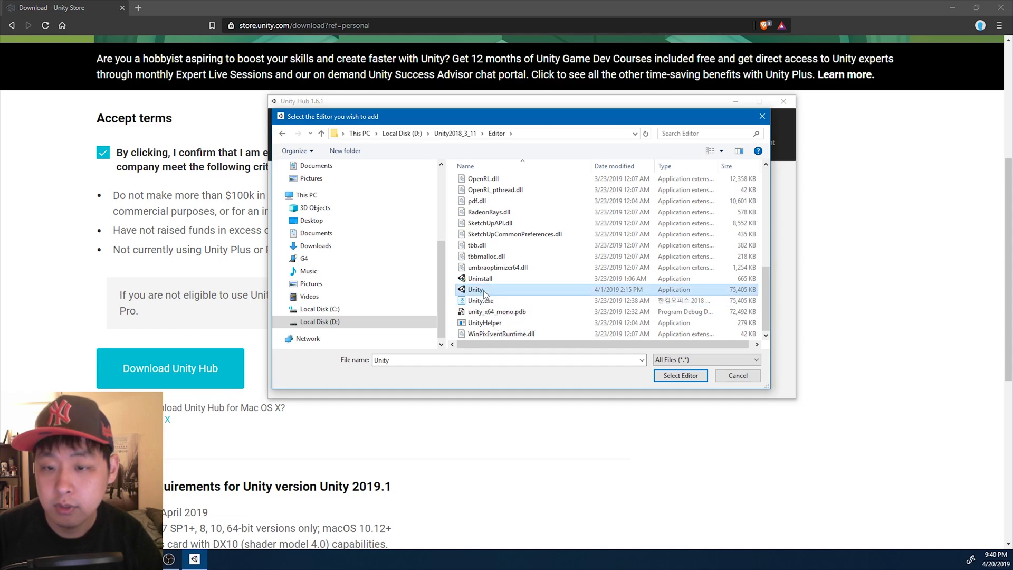
left_click(679, 380)
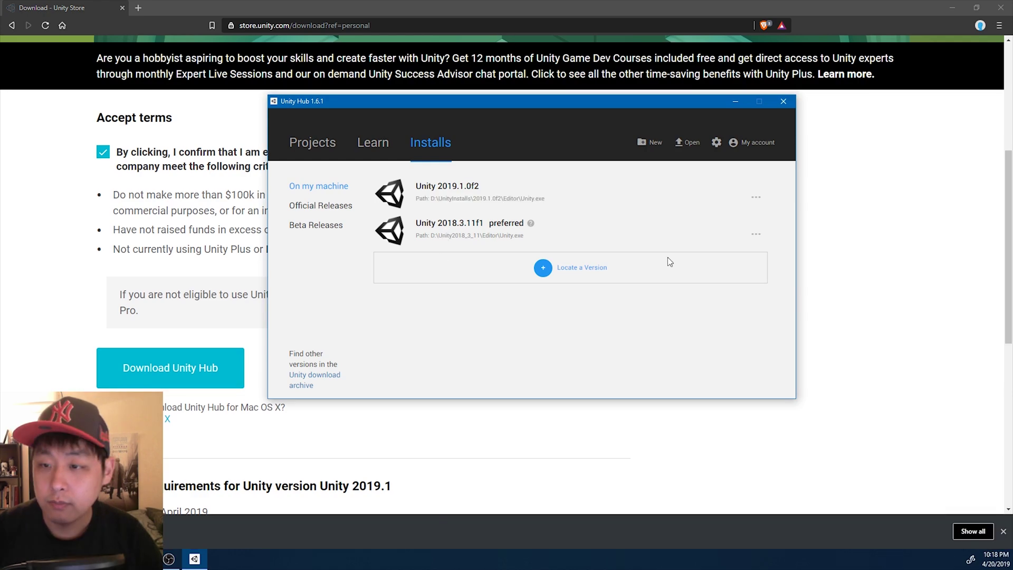
Set Unity 2019.1.0f2 as the preferred editor version over 2018.3.11f1
left_click(756, 203)
left_click(727, 227)
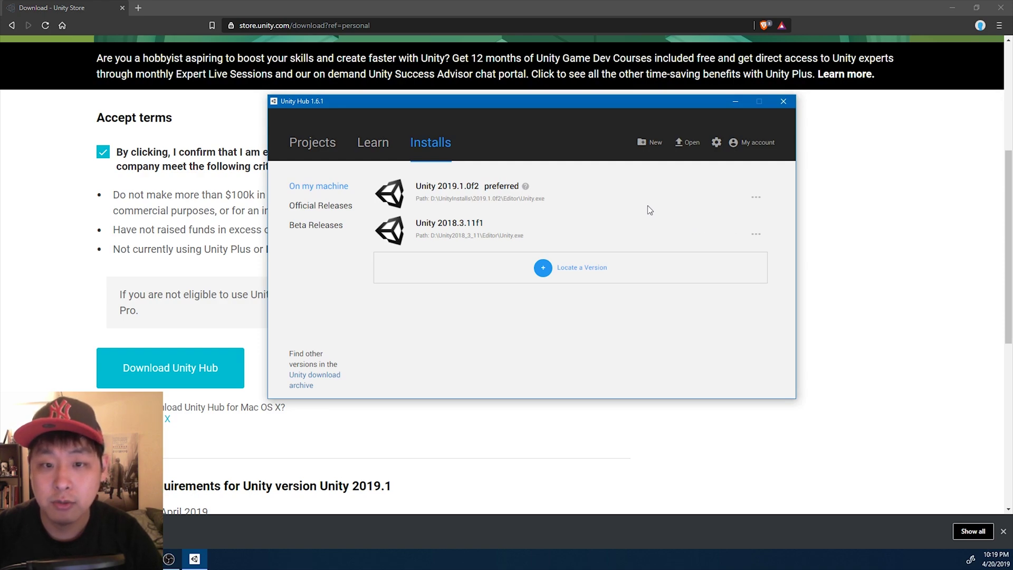
Open UnityTutorialGame with Unity 2019.1.0f2 and confirm upgrading it from 2018.3.11f1
left_click(317, 152)
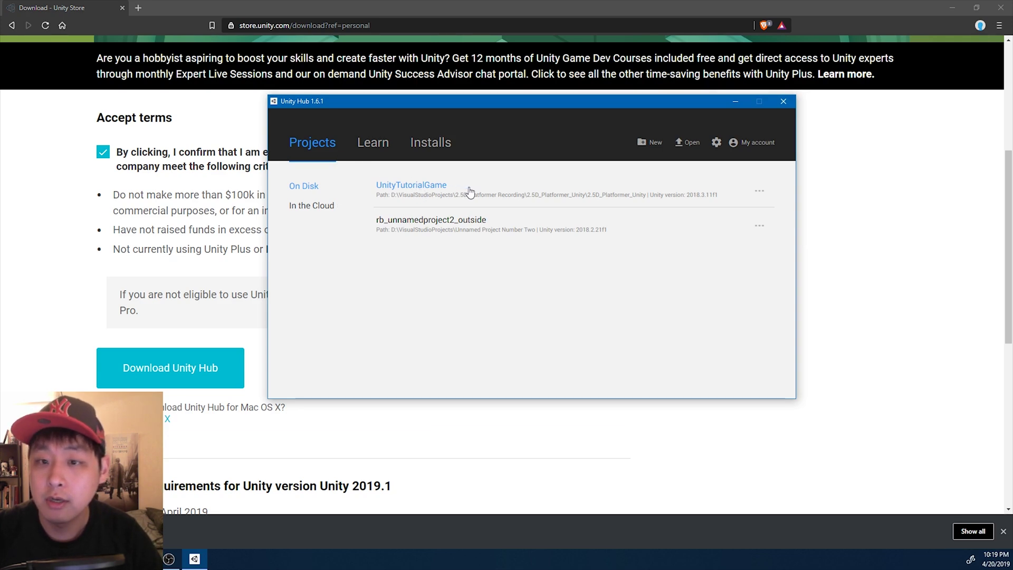
left_click(760, 194)
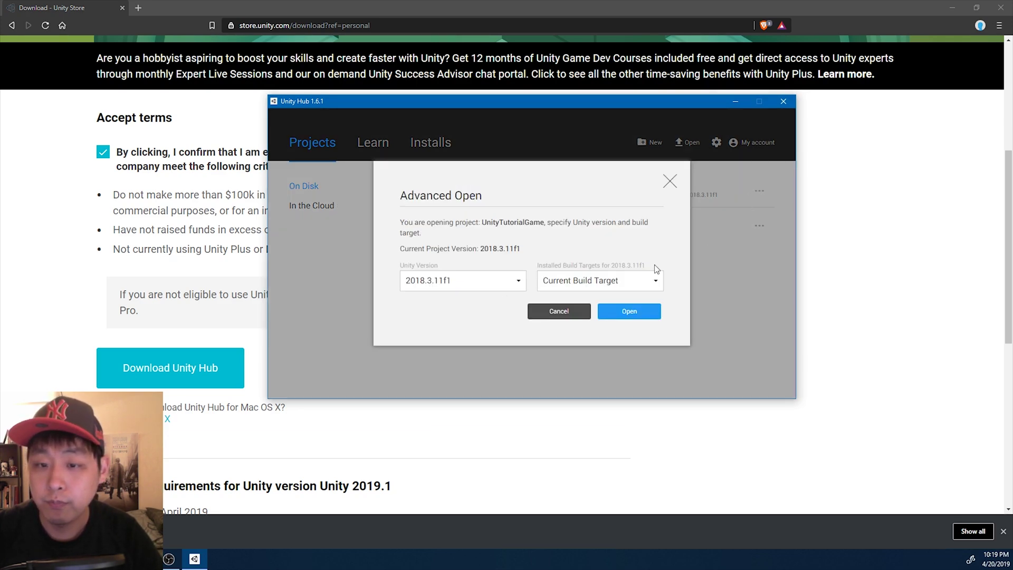
left_click(501, 281)
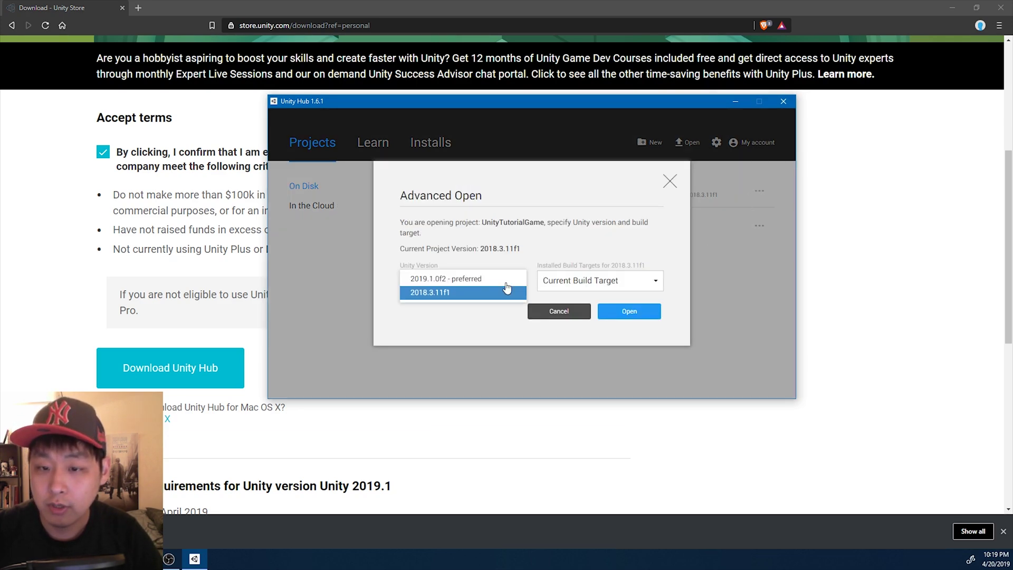
left_click(474, 279)
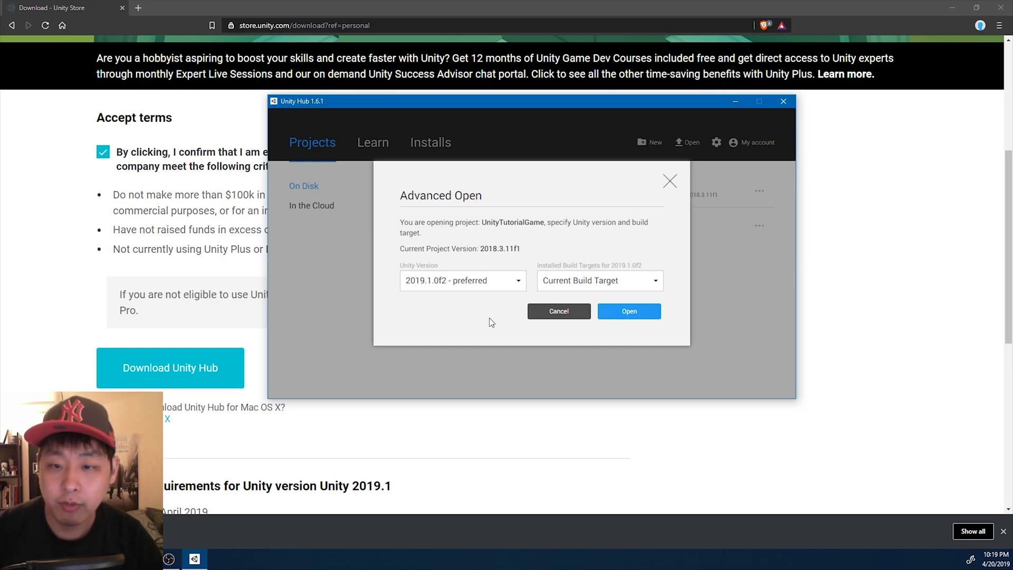
left_click(648, 316)
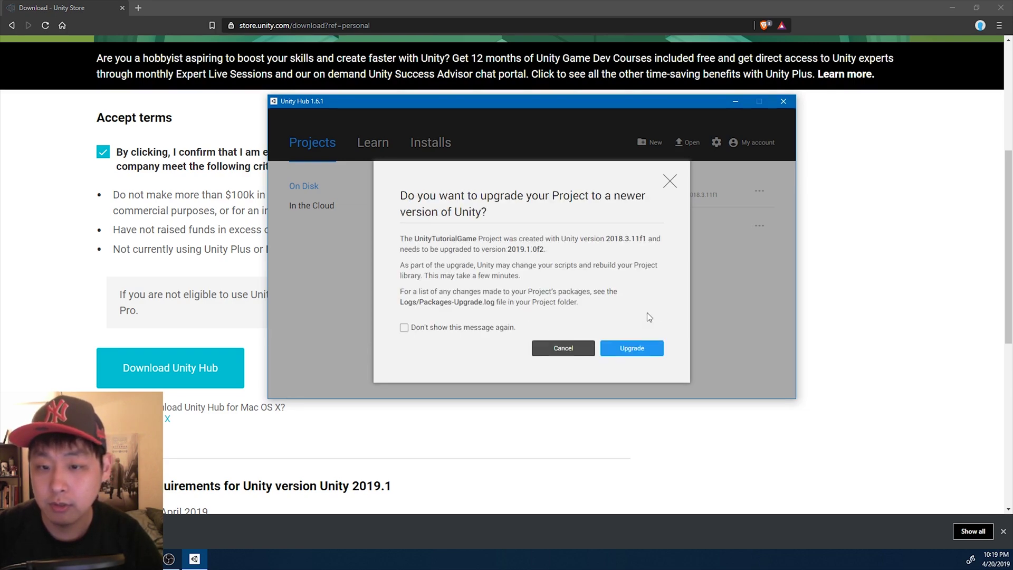
left_click(647, 351)
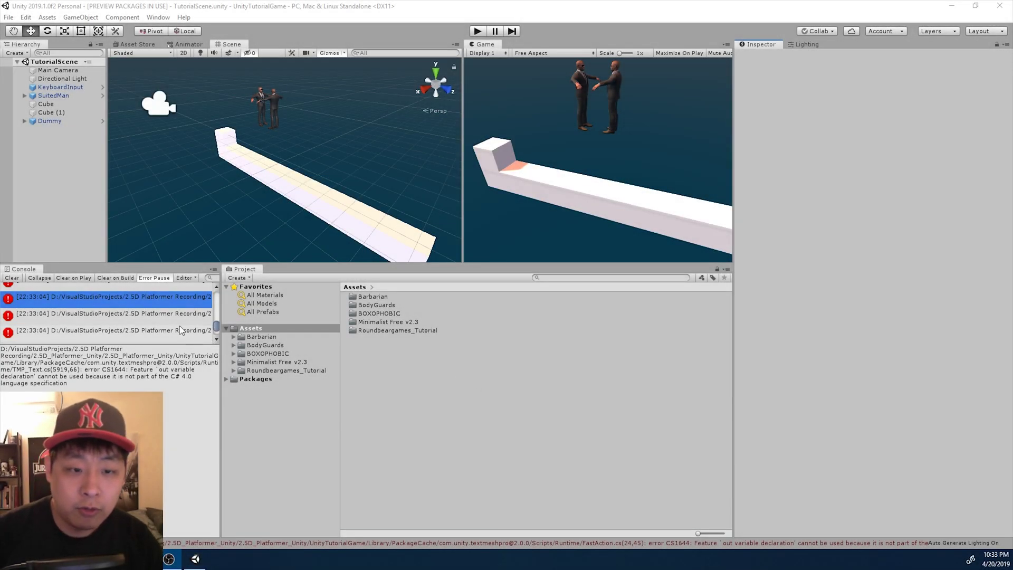
left_click(157, 312)
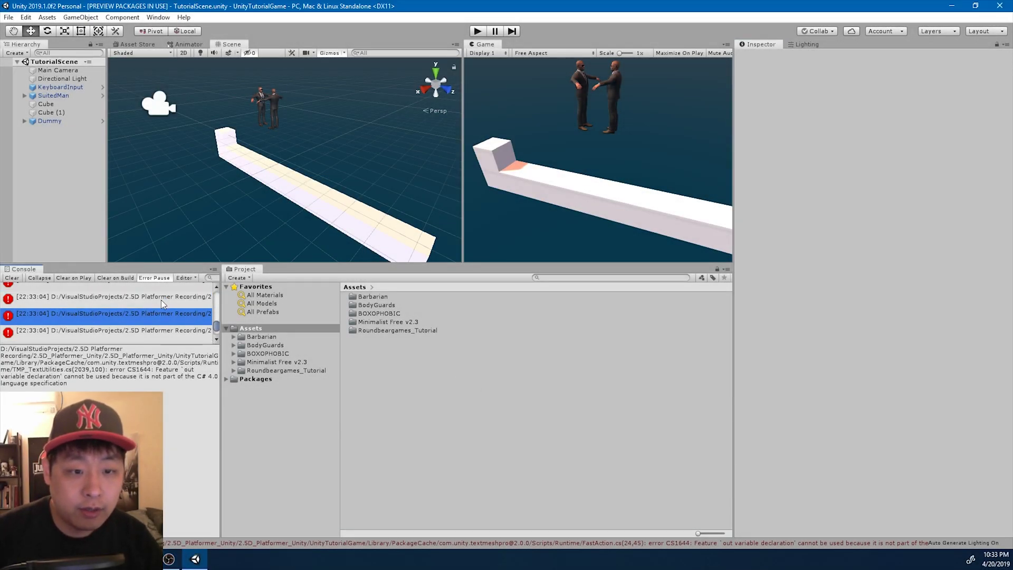
left_click(161, 300)
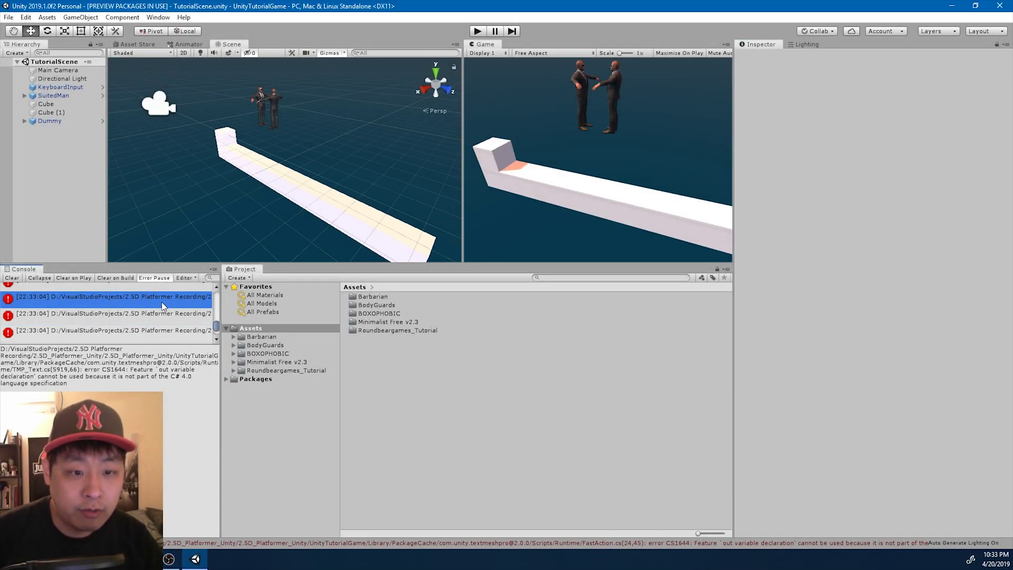
left_click_drag(114, 368, 165, 364)
left_click(121, 363)
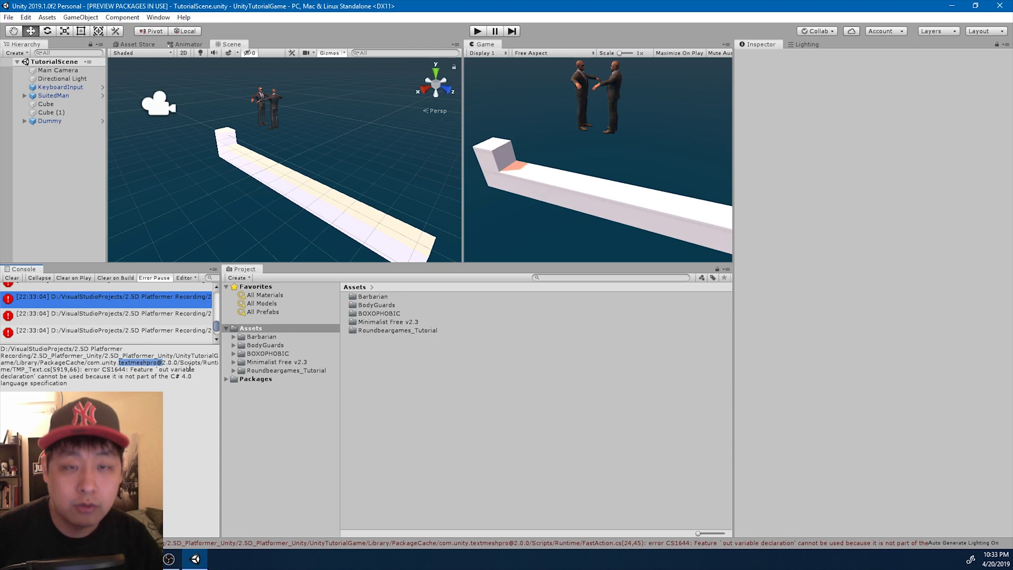
Remove the TextMesh Pro 2.0.0 package, found by searching 'textm', in Package Manager
left_click(158, 17)
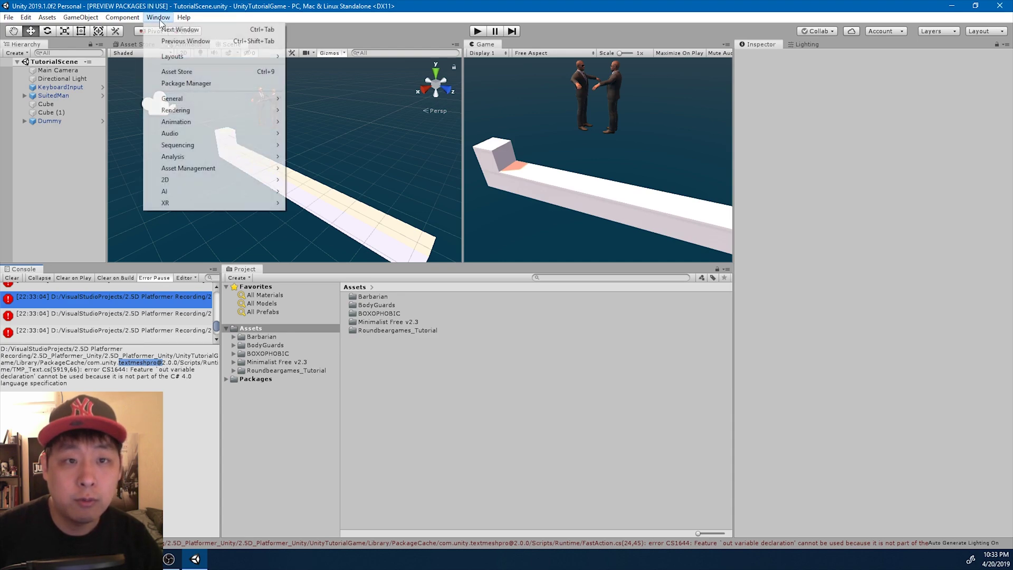
left_click(196, 85)
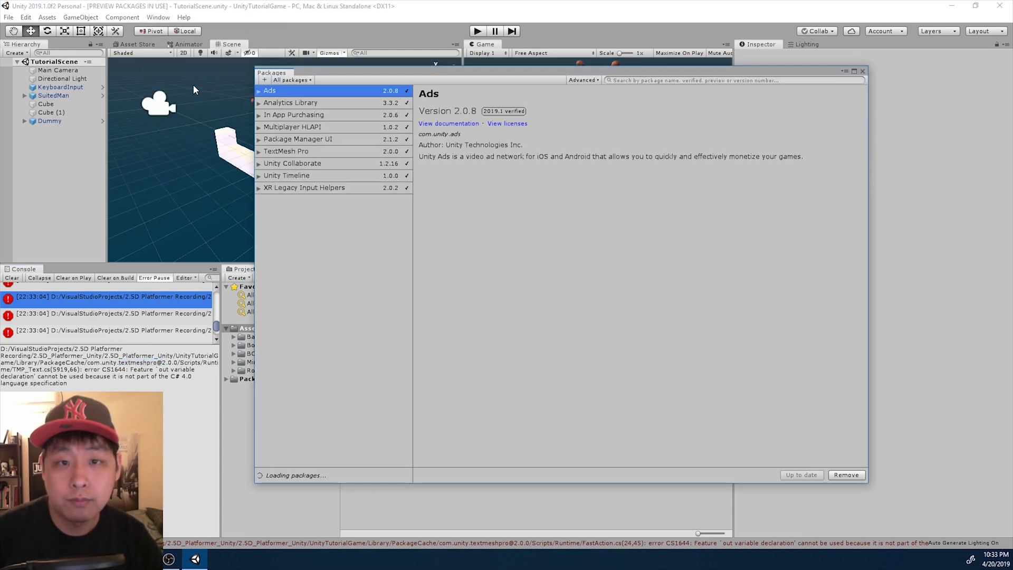
left_click(158, 17)
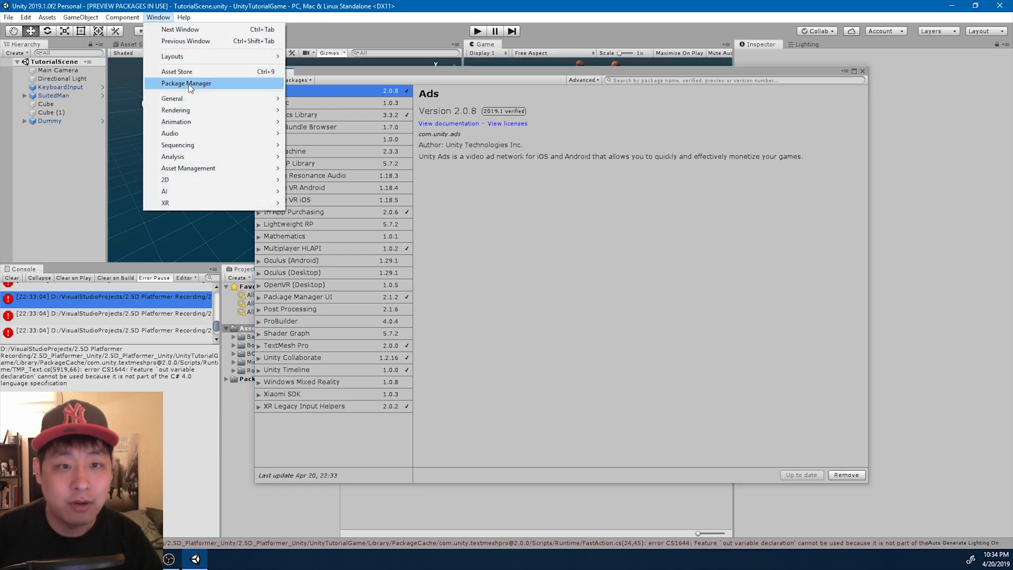
left_click(531, 239)
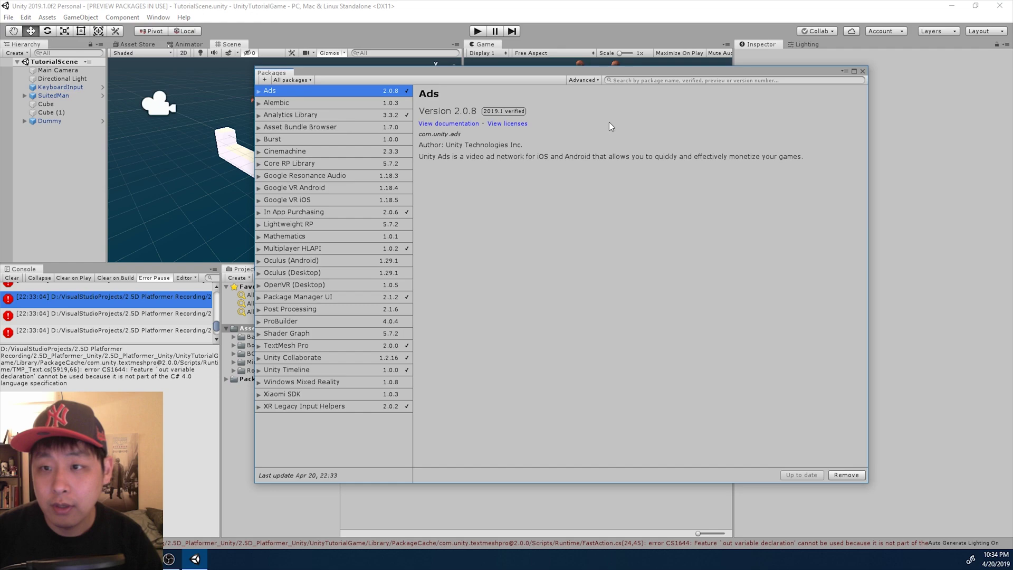
left_click(625, 81)
type("textmesh")
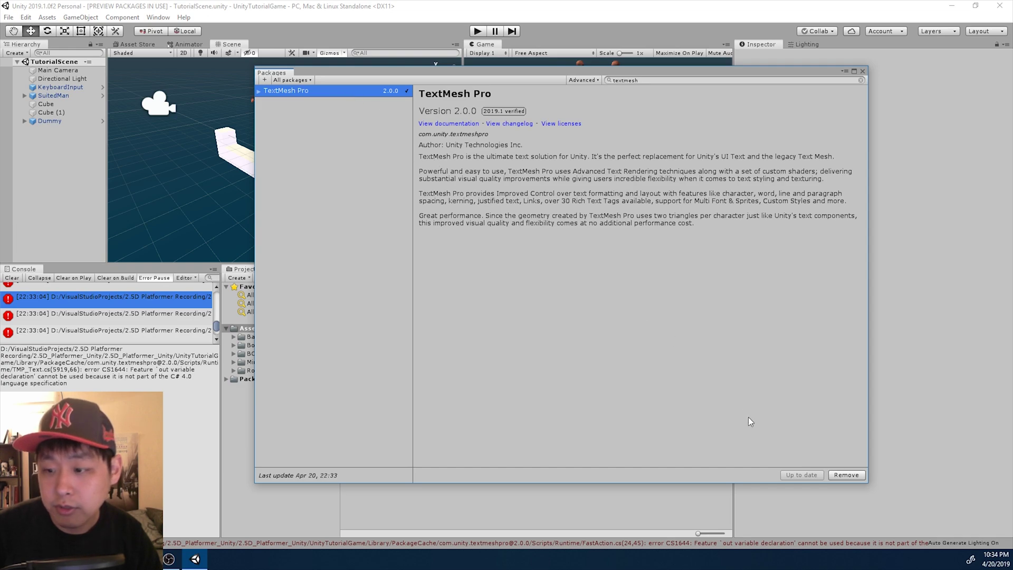
left_click(847, 475)
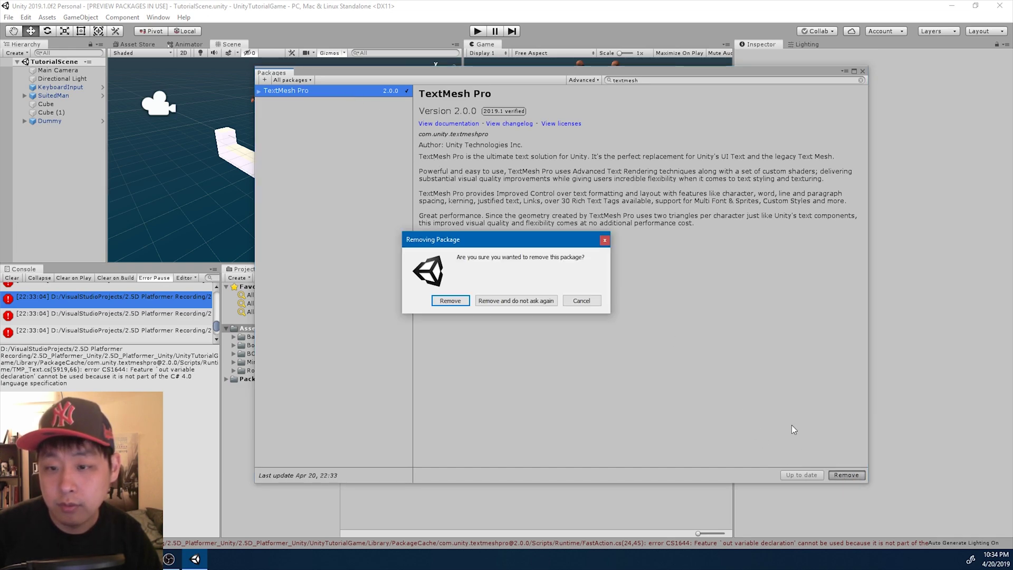
left_click(448, 300)
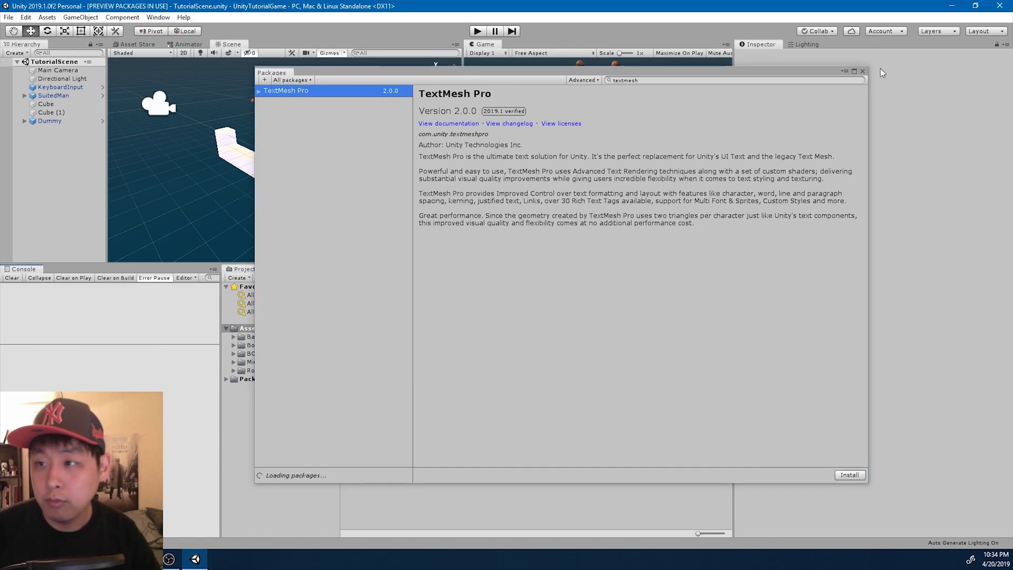
left_click(863, 70)
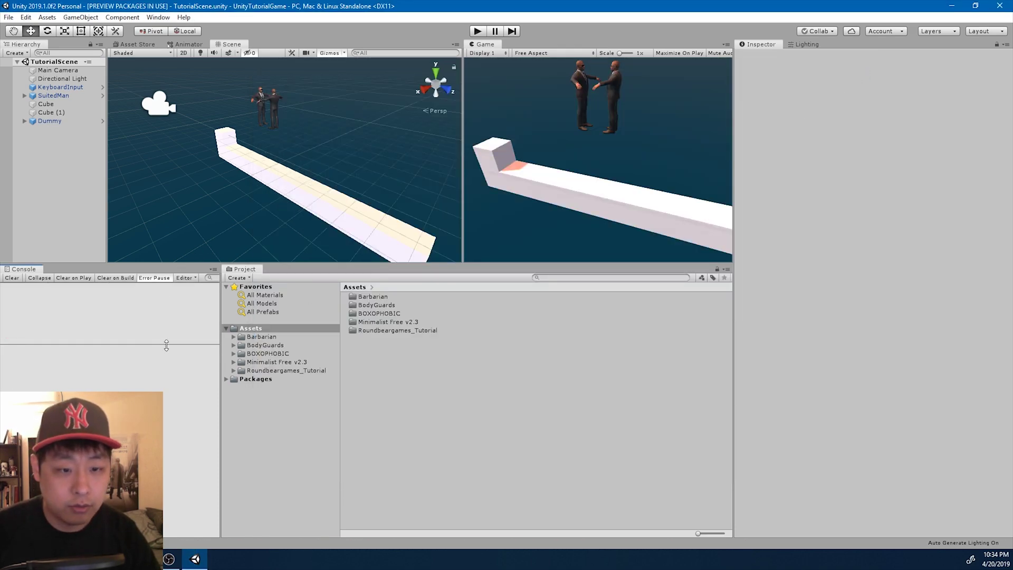
Enlarge the console and scene/game view panels, select Dummy, and enter Play mode
left_click_drag(166, 346, 161, 432)
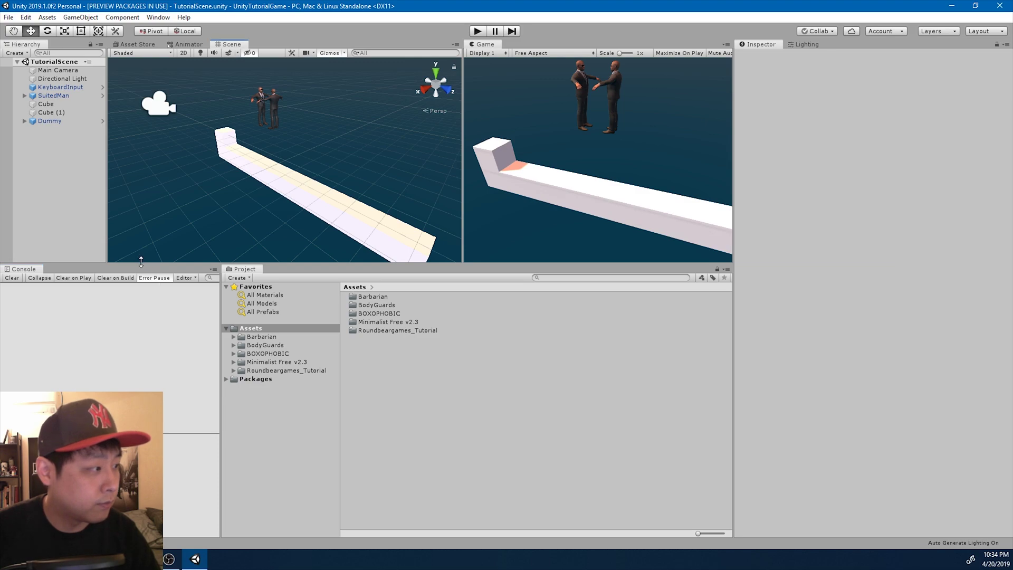
left_click_drag(141, 262, 141, 364)
left_click(271, 142)
left_click(477, 32)
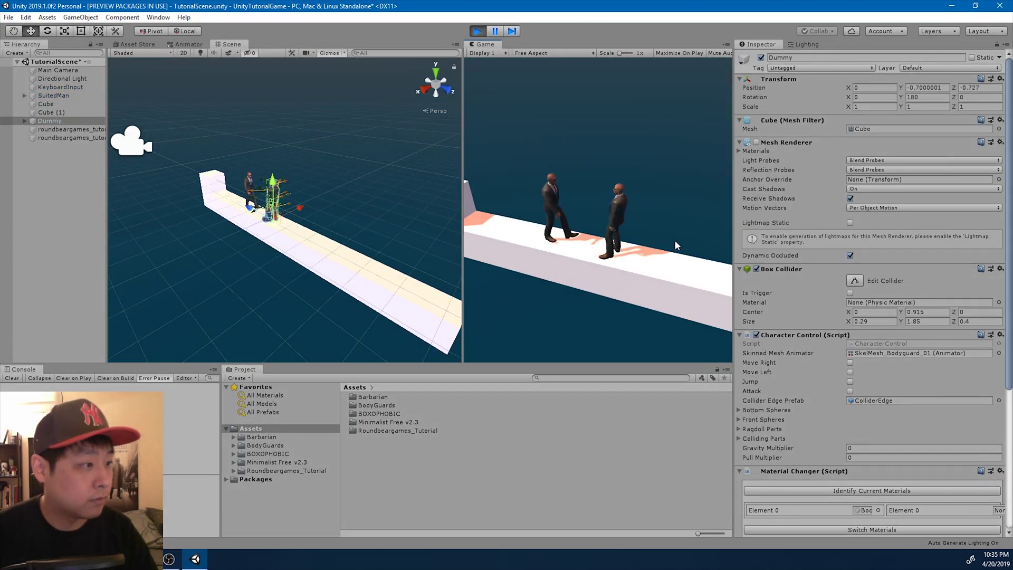
Frame the scene view on Dummy and toggle its scene visibility off and back on
key("f")
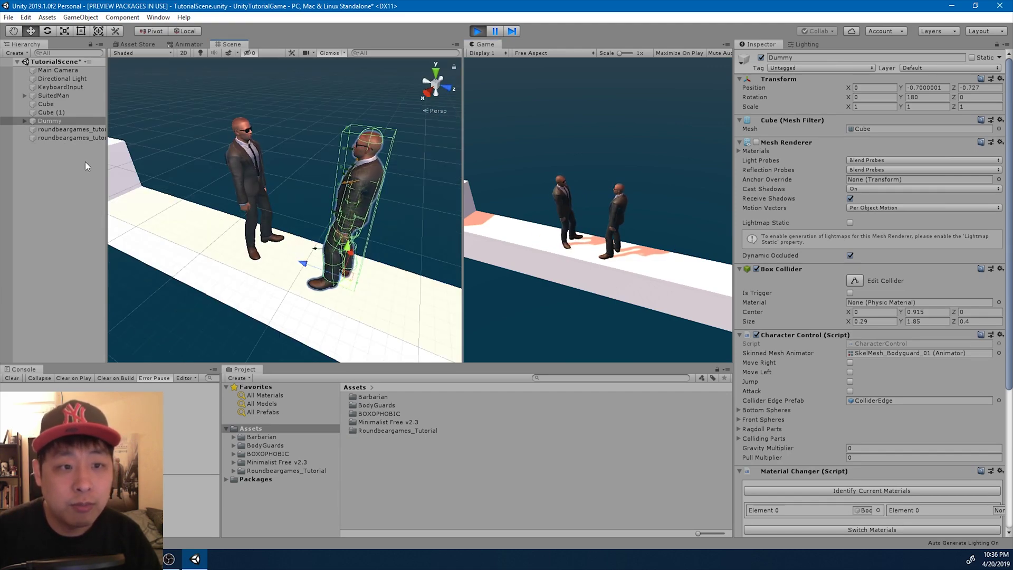
left_click(7, 121)
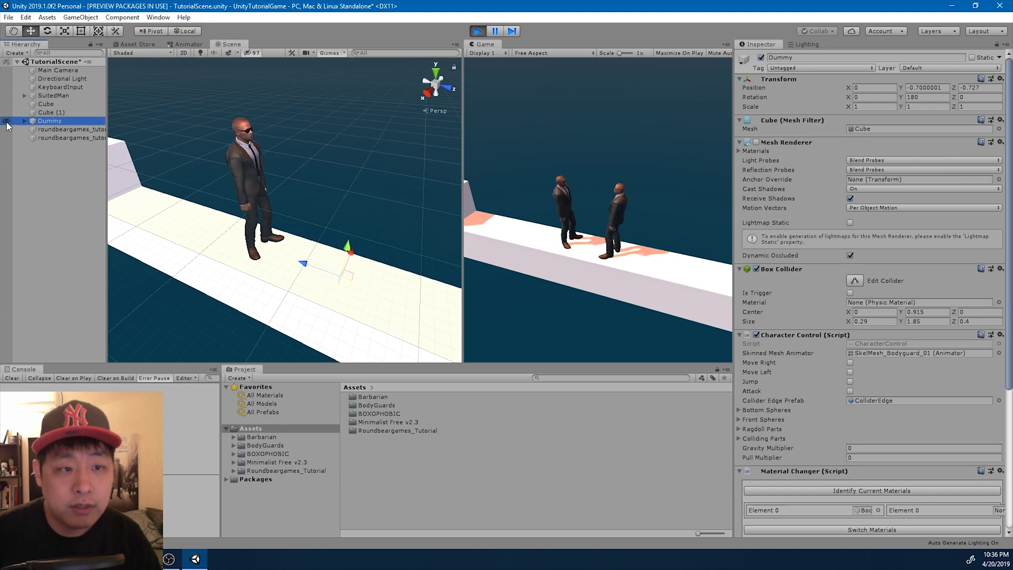
left_click(6, 122)
left_click(6, 121)
left_click(6, 121)
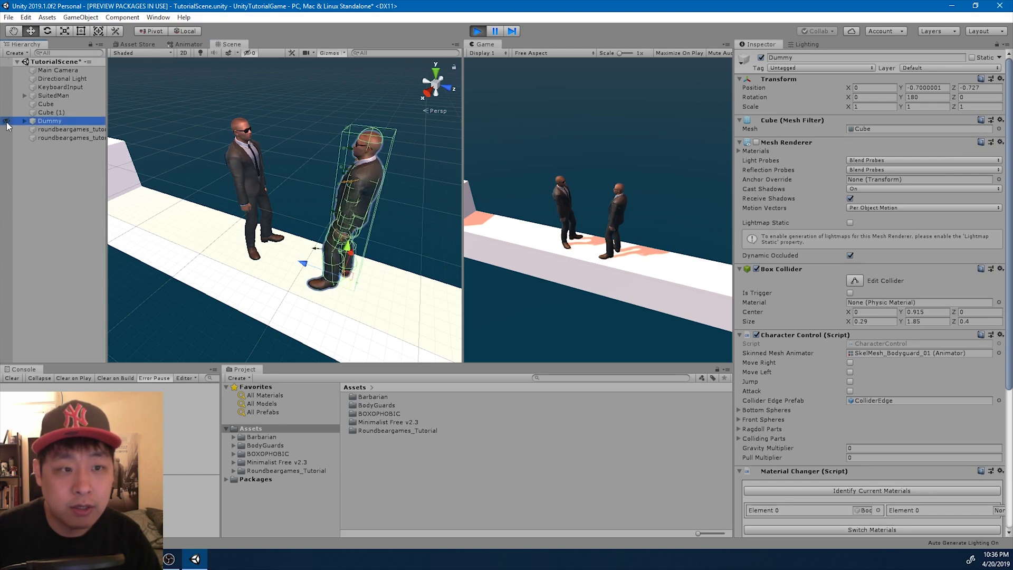